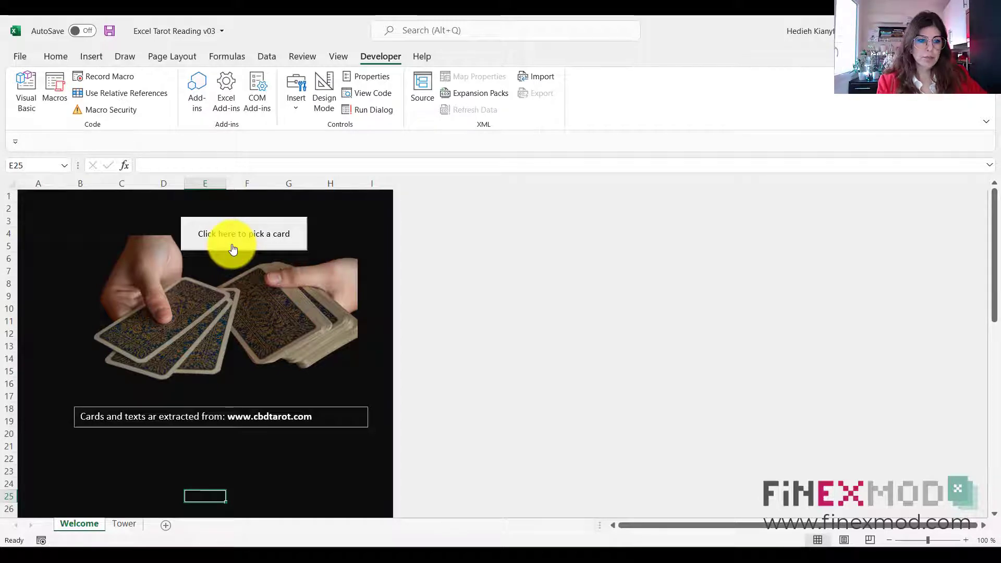
# Step: Draw a random card with the Welcome sheet's pick-a-card button, landing on La Force
pyautogui.click(233, 249)
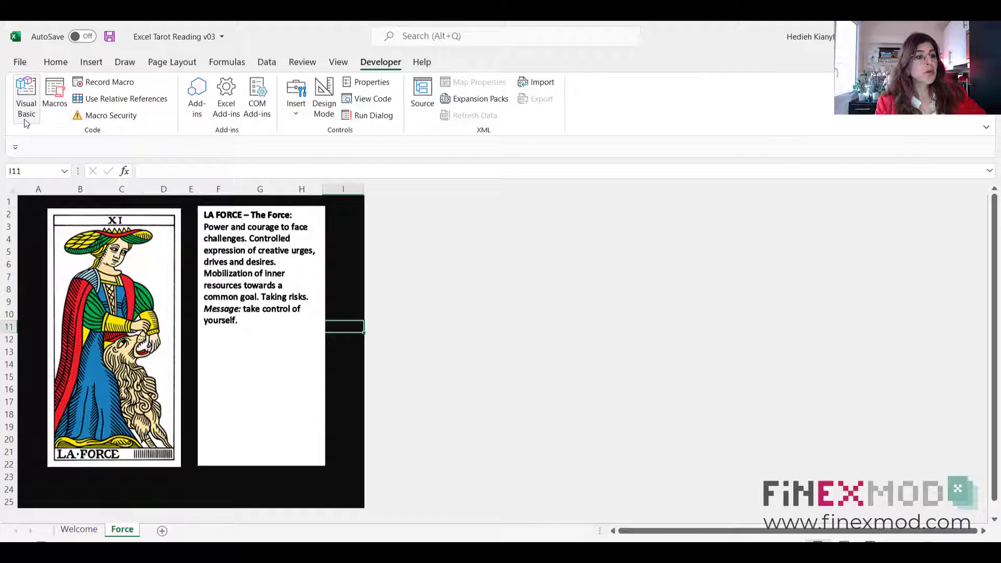
# Step: Glance at the workbook's macro code in the VBA editor, then return to Excel
pyautogui.click(23, 105)
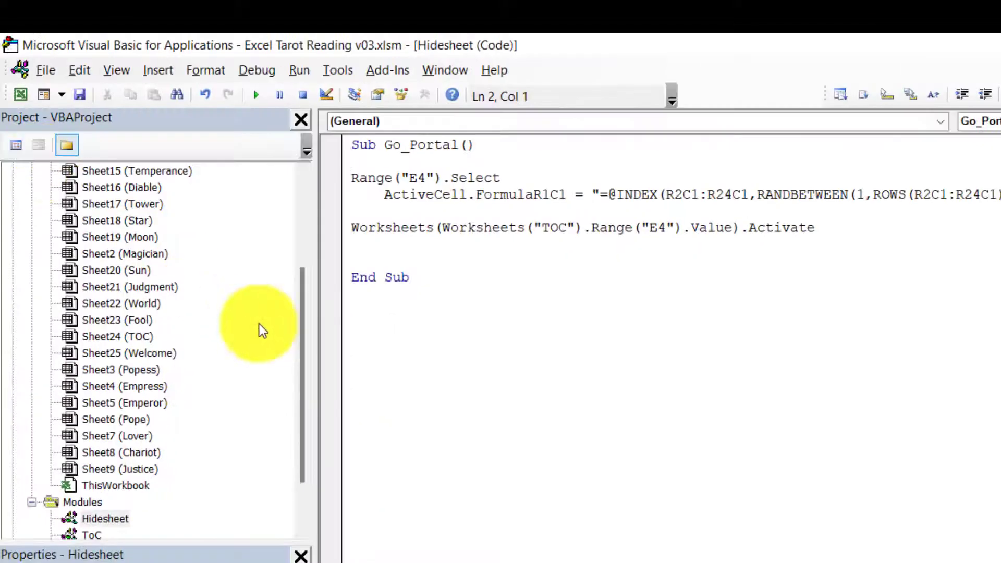
pyautogui.moveTo(299, 309); pyautogui.dragTo(297, 360)
pyautogui.hotkey('alt', 'q')
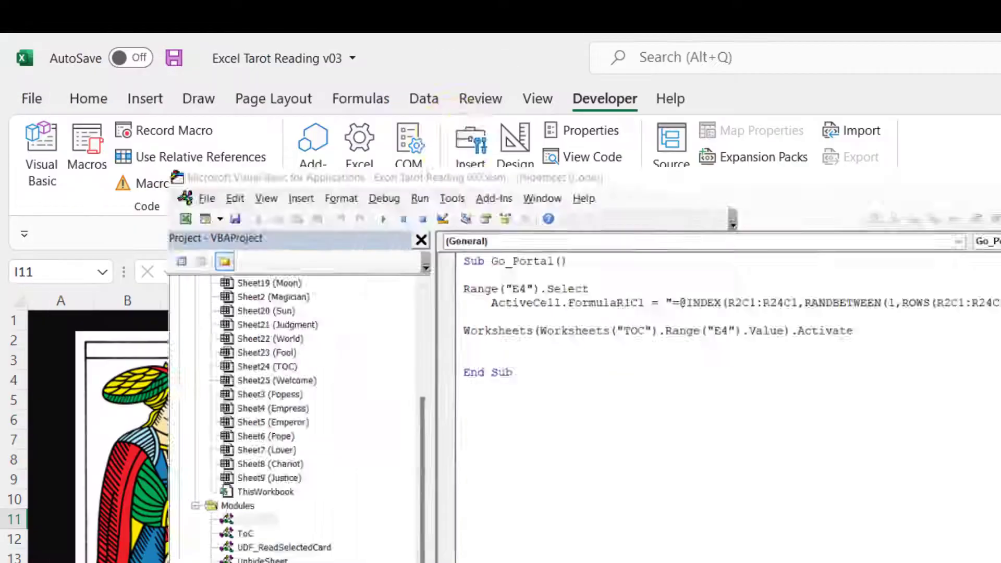
# Step: Run the Unhide_Multiple_Sheets macro to reveal the hidden card sheets Hangman through Fool
pyautogui.click(224, 136)
pyautogui.click(92, 155)
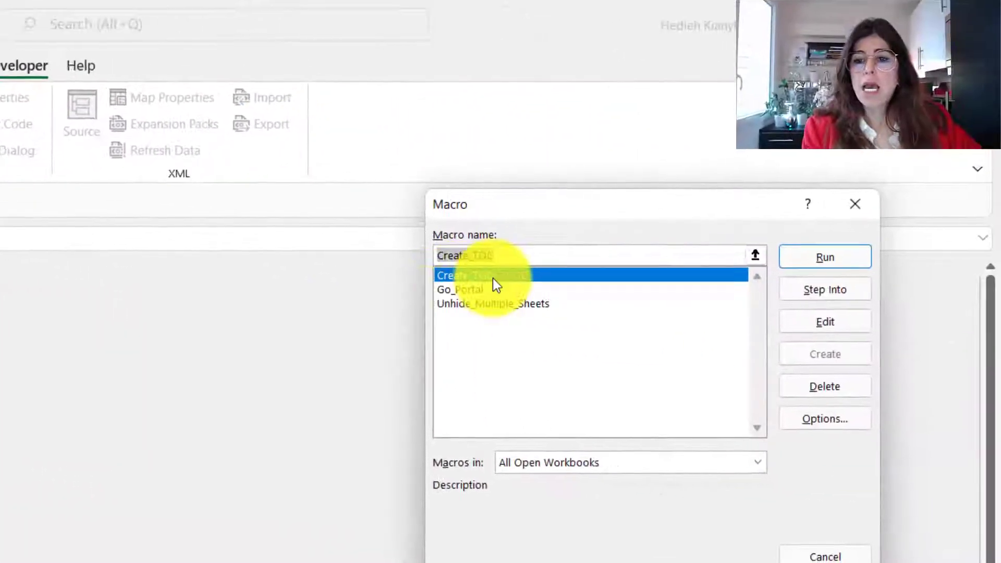
pyautogui.click(477, 305)
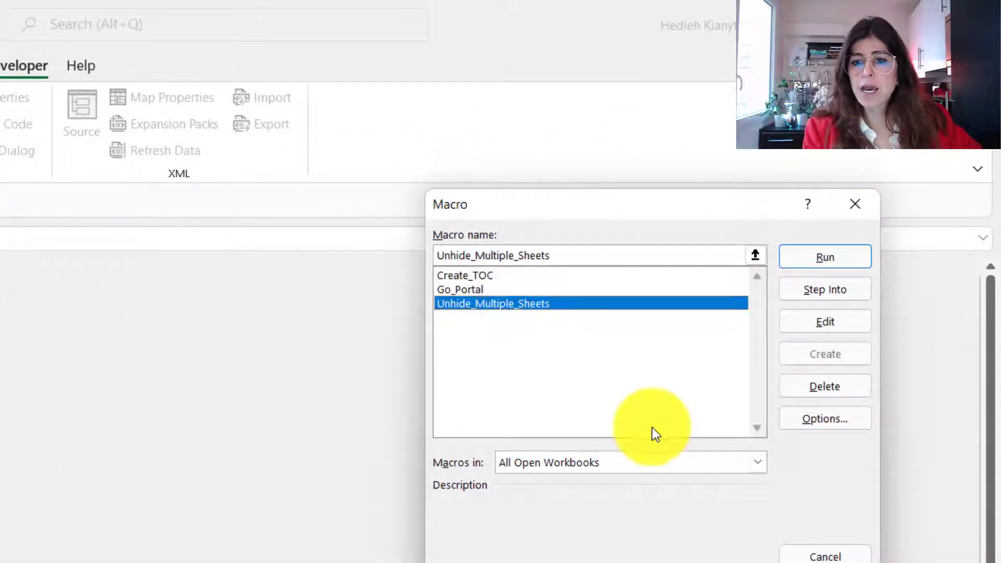
pyautogui.click(843, 260)
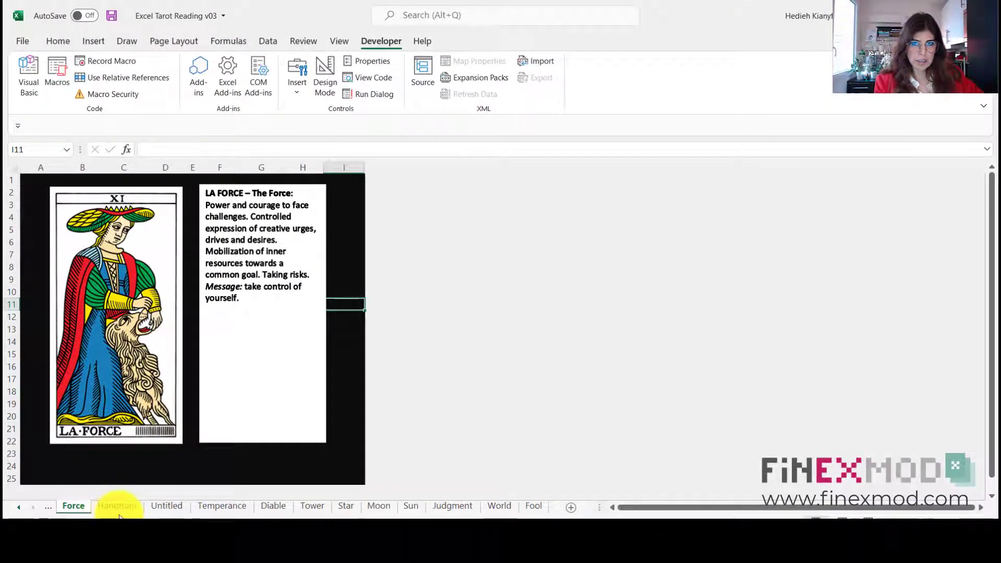
# Step: Browse the Emperor, Empress, Pope, Lover, Chariot and Wheel of Fortune card sheets
pyautogui.click(18, 507)
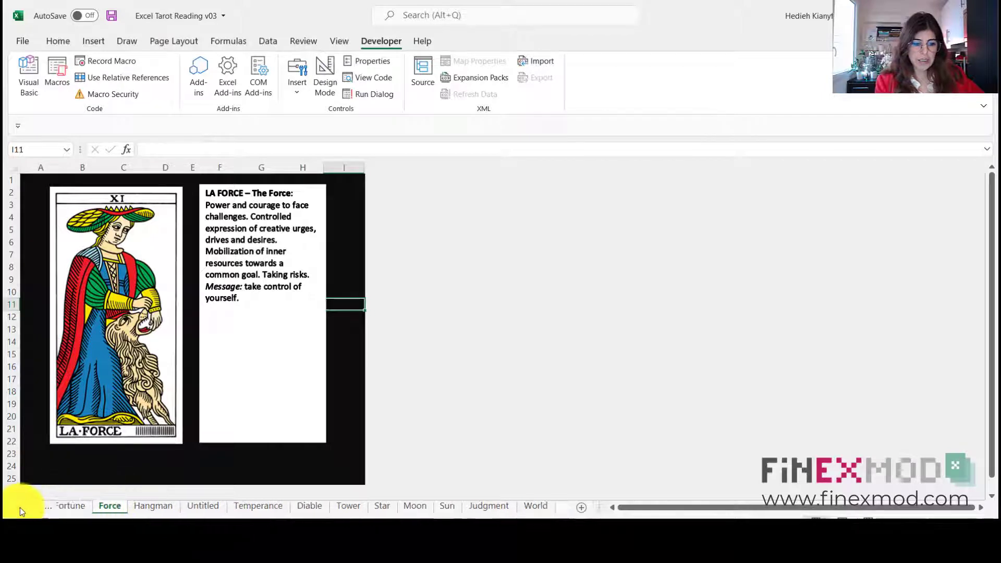
pyautogui.click(19, 507)
pyautogui.click(18, 508)
pyautogui.click(19, 508)
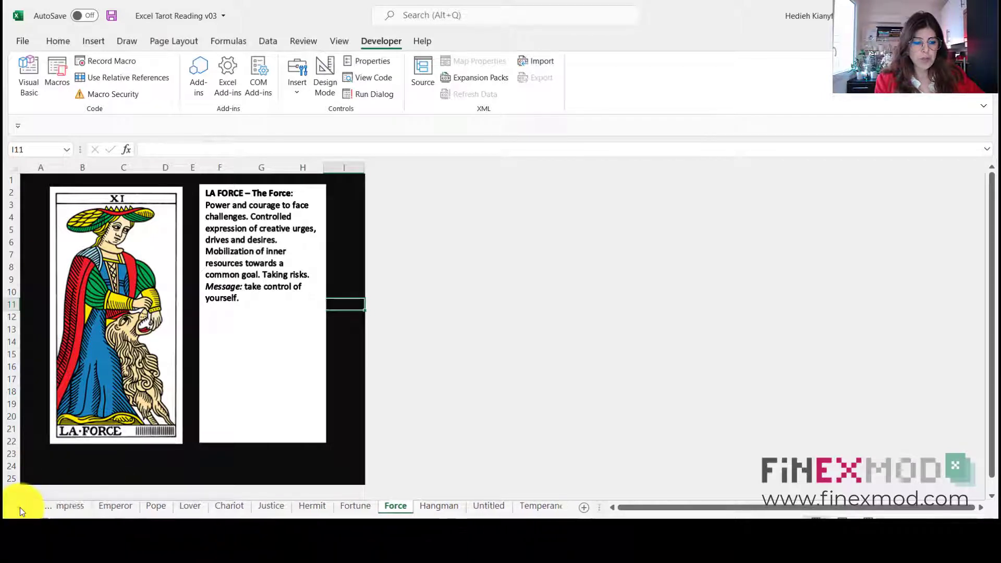
pyautogui.click(125, 506)
pyautogui.click(81, 506)
pyautogui.click(168, 506)
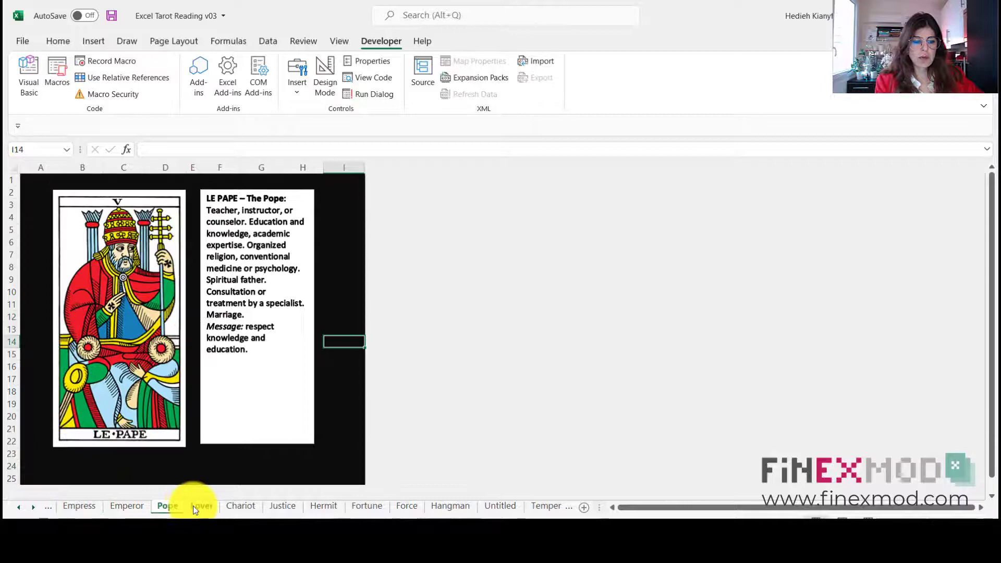
pyautogui.click(201, 506)
pyautogui.click(240, 505)
pyautogui.click(349, 506)
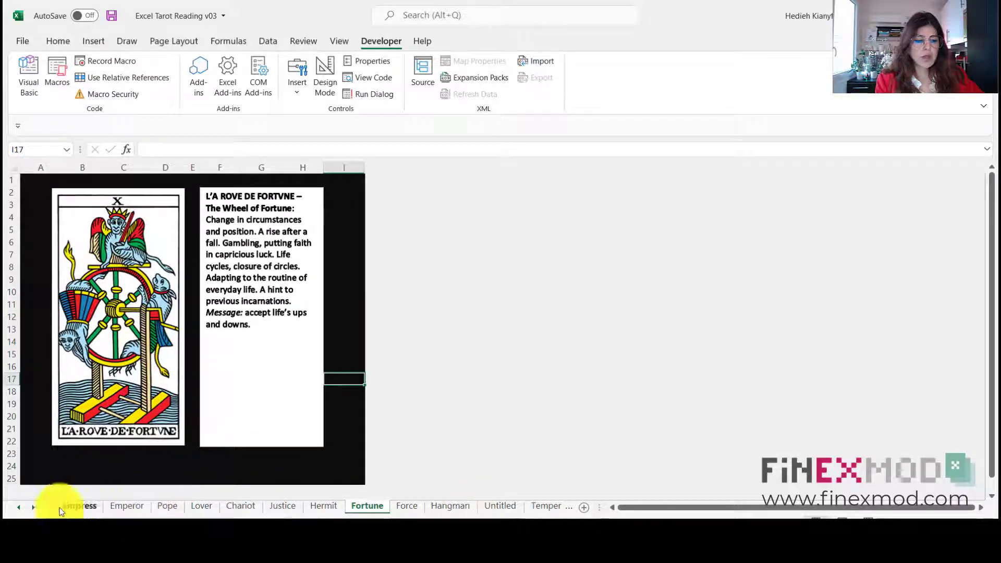
# Step: Move further along the tabs and view the Sun card, Le Soleil, with its meaning
pyautogui.click(27, 507)
pyautogui.click(27, 508)
pyautogui.click(28, 508)
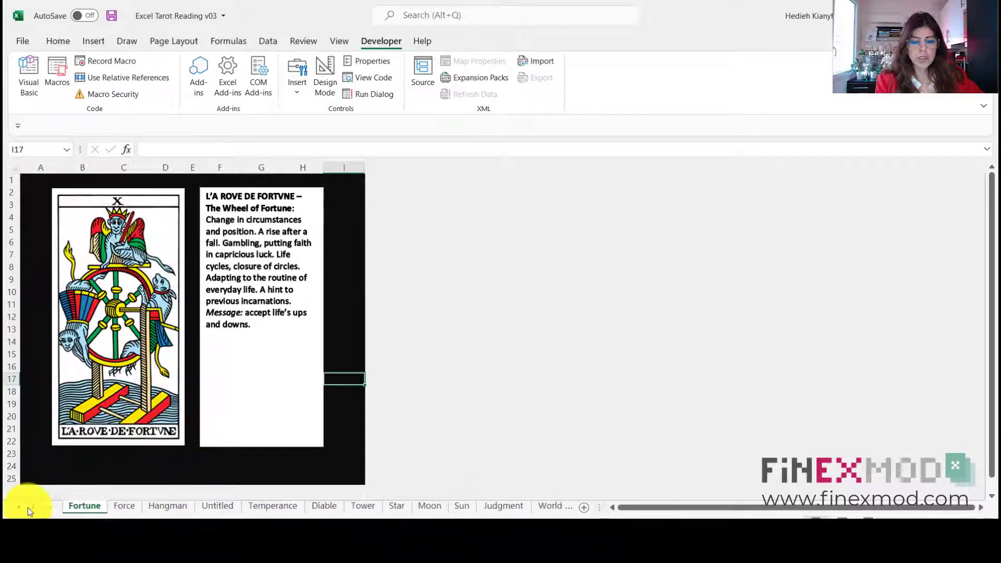
pyautogui.click(449, 509)
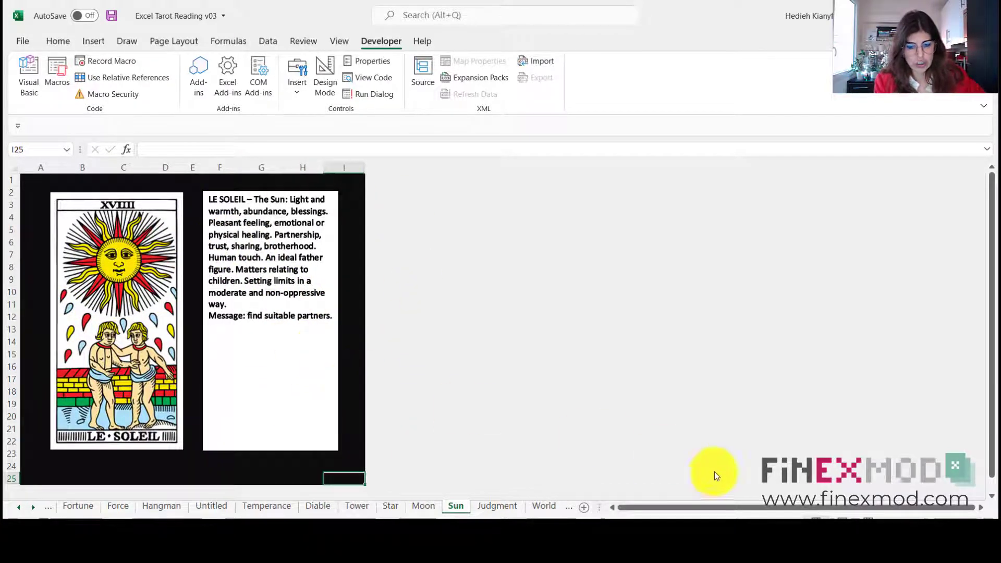
# Step: Scroll the sheet tab list back to the first sheets
pyautogui.click(21, 508)
pyautogui.click(21, 508)
pyautogui.click(21, 508)
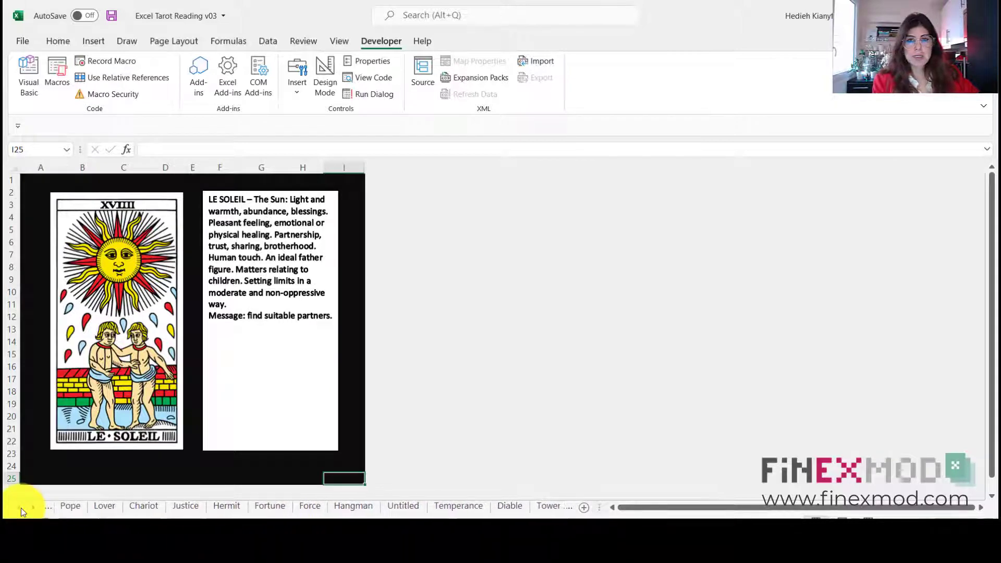
pyautogui.click(21, 508)
pyautogui.click(20, 508)
pyautogui.click(21, 508)
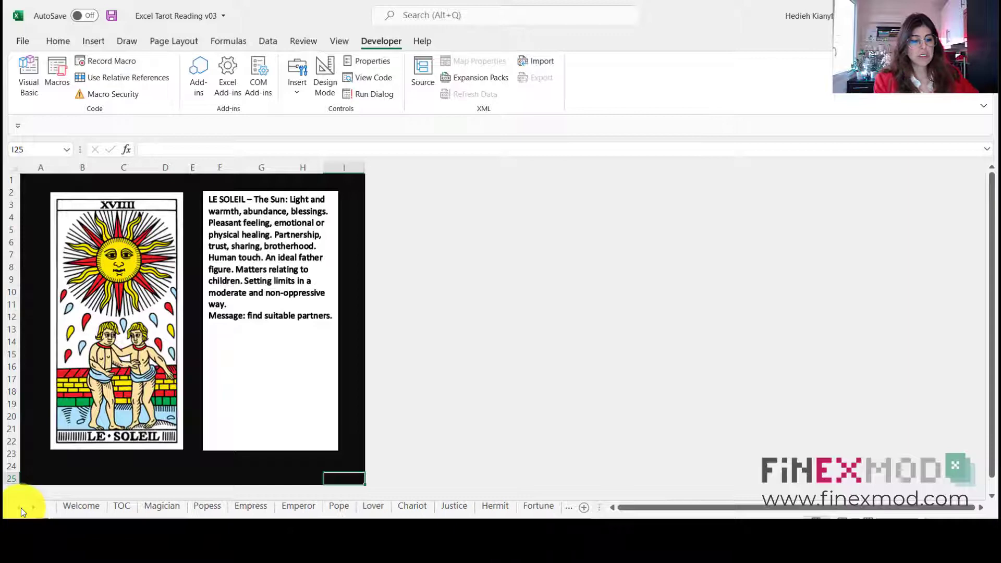
# Step: Show the TOC sheet and select the card names Magician to Fool in A3:A24
pyautogui.click(125, 506)
pyautogui.click(80, 204)
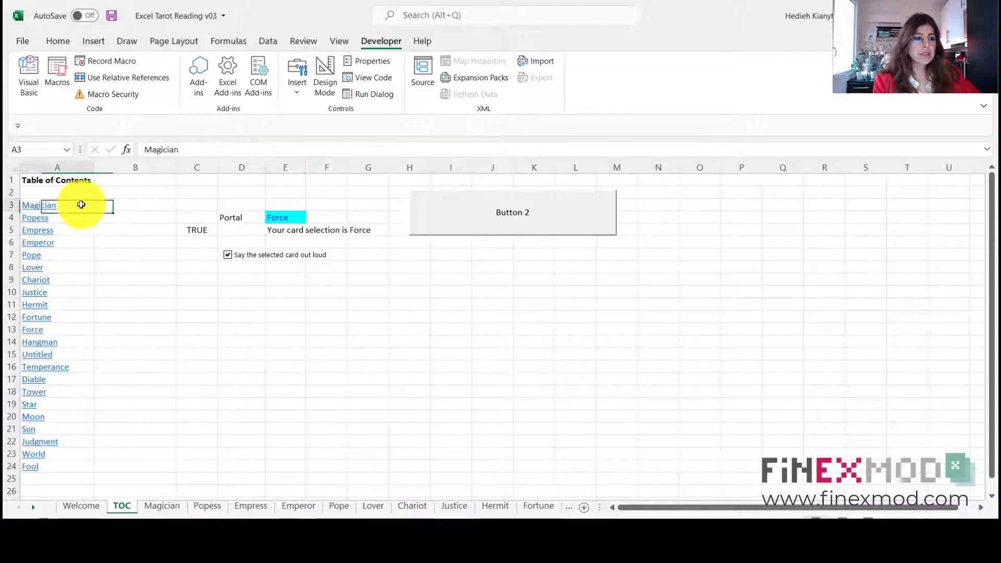
pyautogui.moveTo(81, 204); pyautogui.dragTo(81, 467)
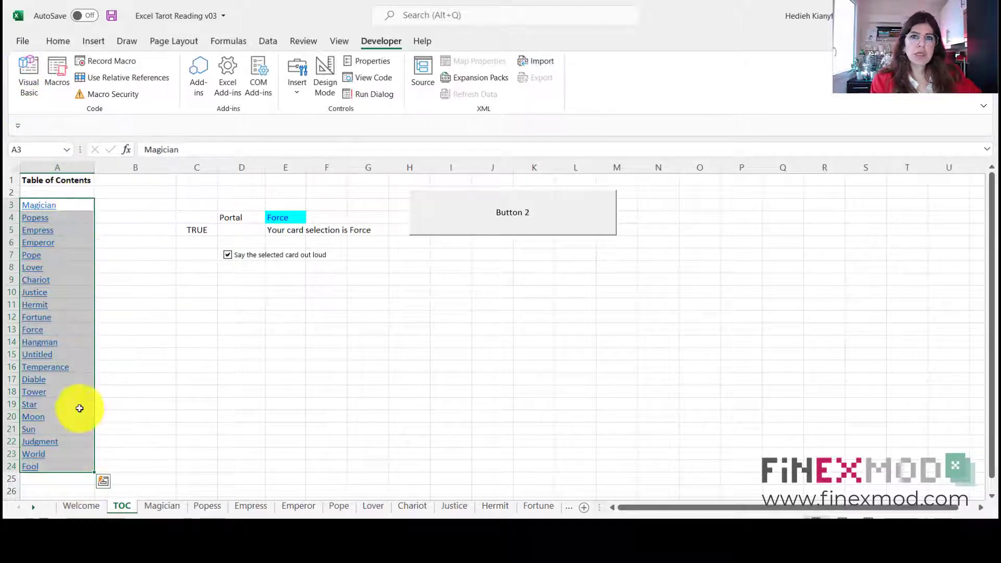
pyautogui.click(49, 84)
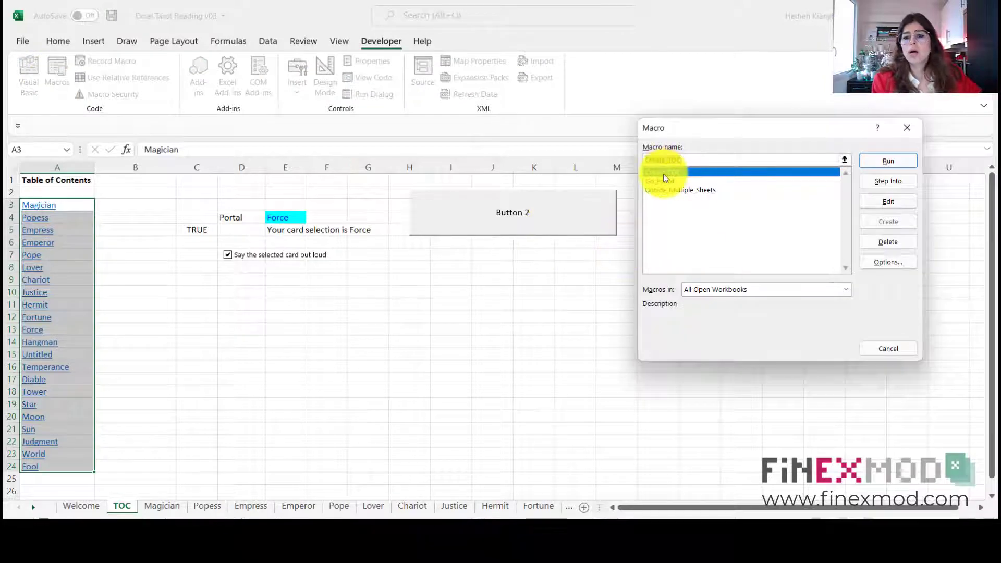
pyautogui.click(889, 201)
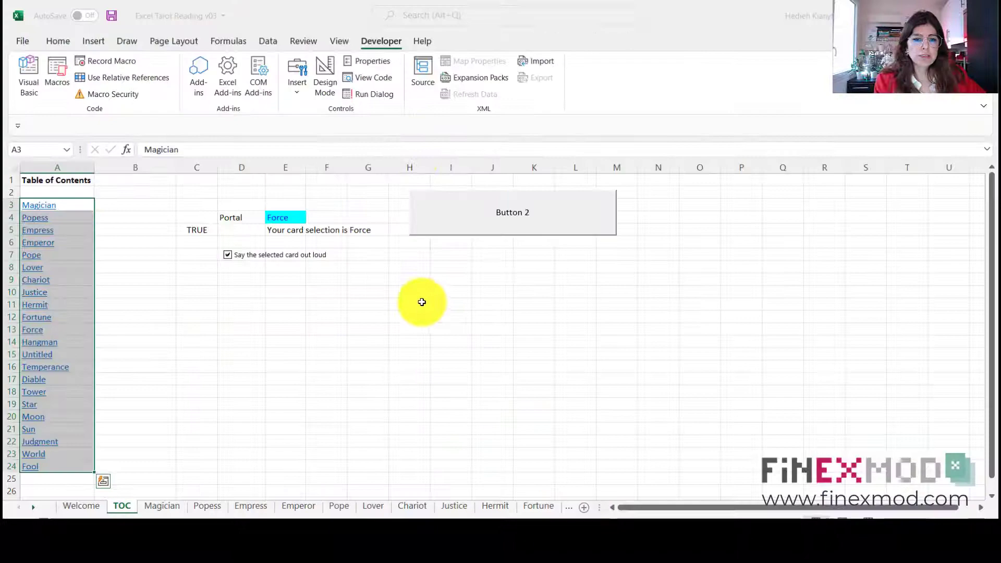
pyautogui.click(422, 302)
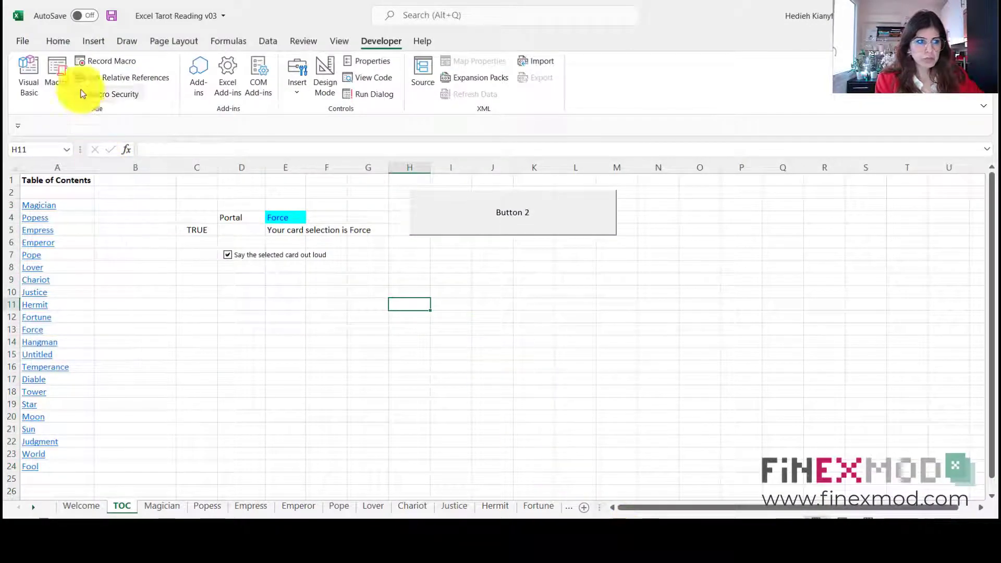
pyautogui.click(672, 516)
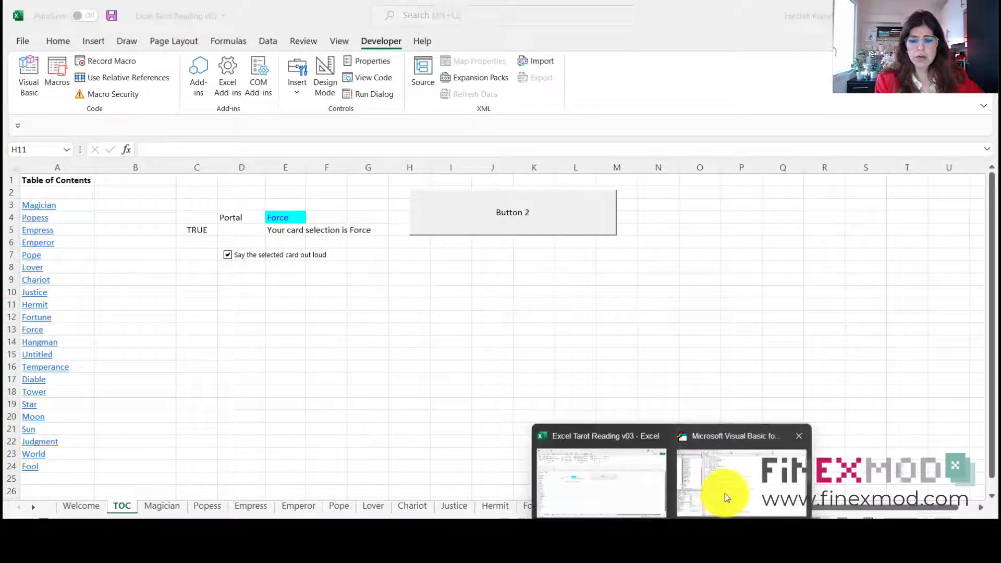
pyautogui.click(726, 497)
pyautogui.scroll(-4, 476, 261)
pyautogui.scroll(4, 481, 334)
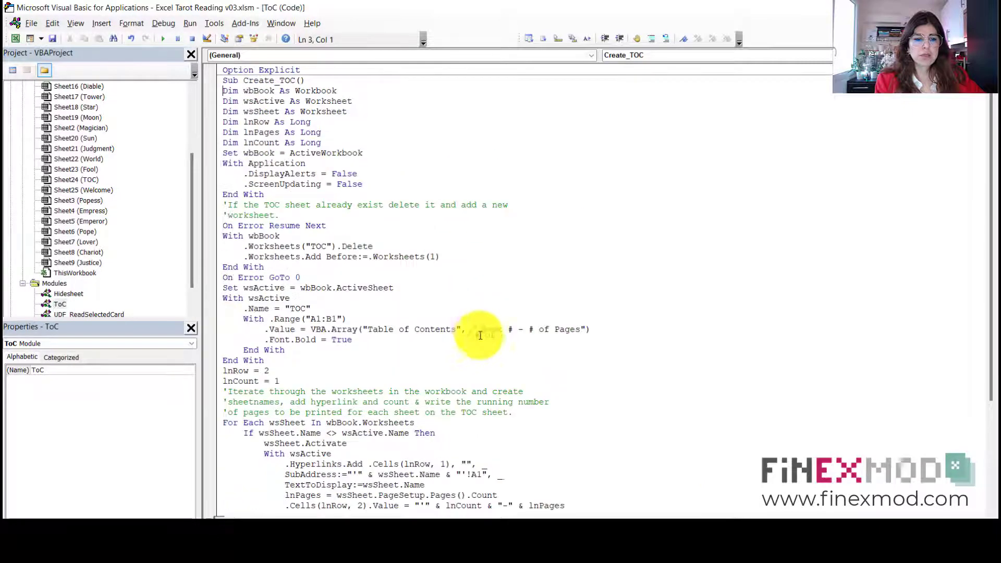
pyautogui.click(672, 516)
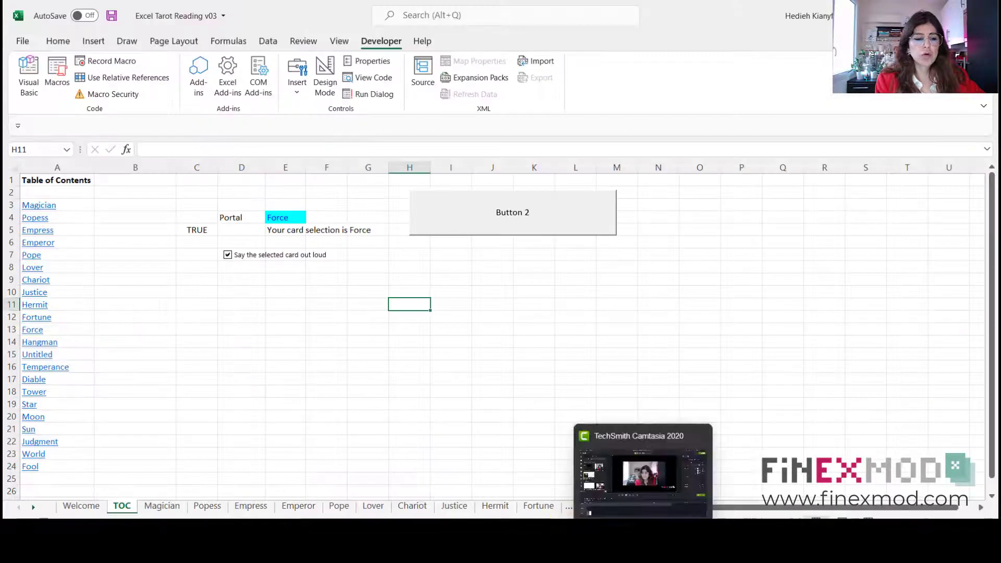
pyautogui.moveTo(82, 207); pyautogui.dragTo(74, 466)
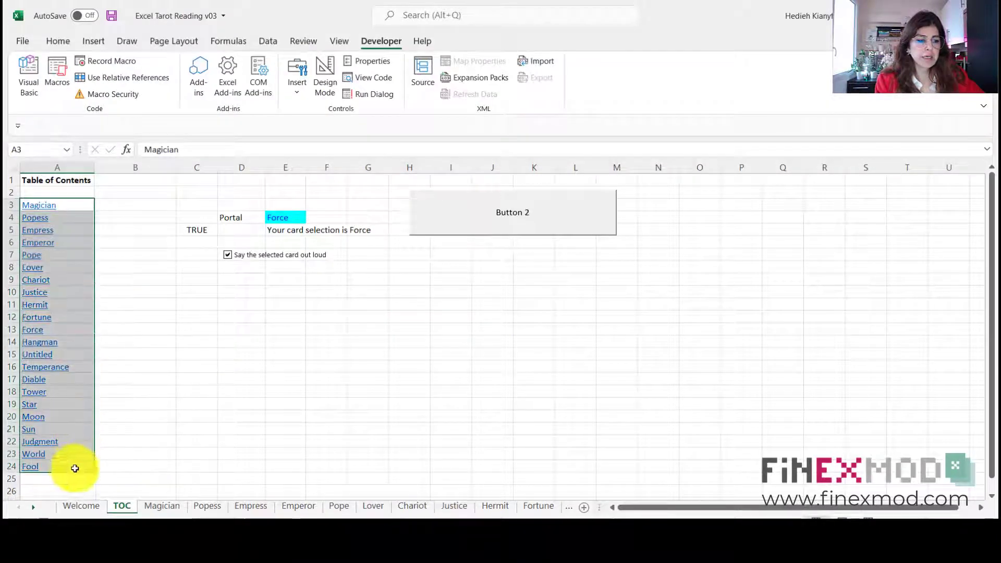
# Step: Select the Portal cell E4 to inspect its card-drawing formula
pyautogui.click(255, 352)
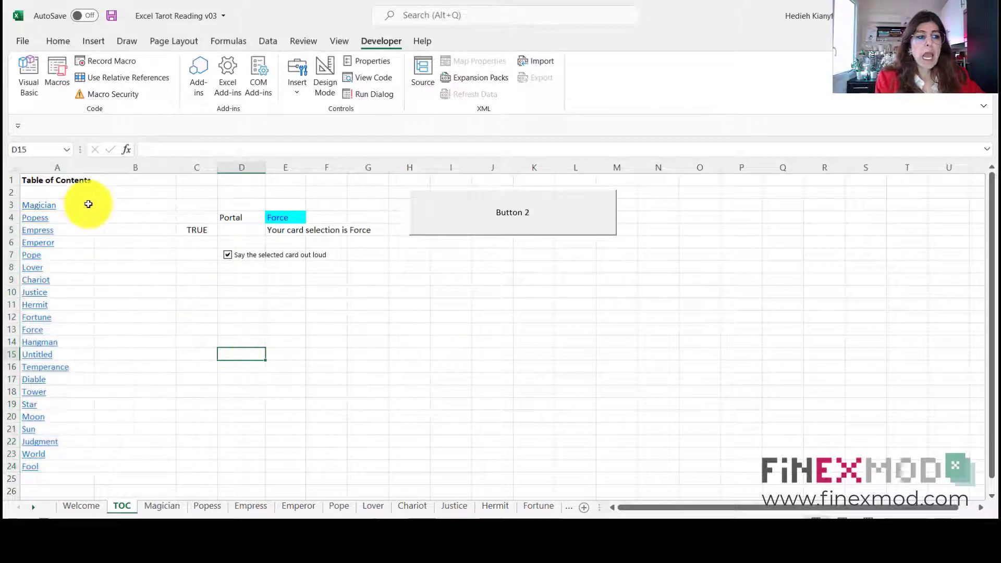
pyautogui.click(88, 206)
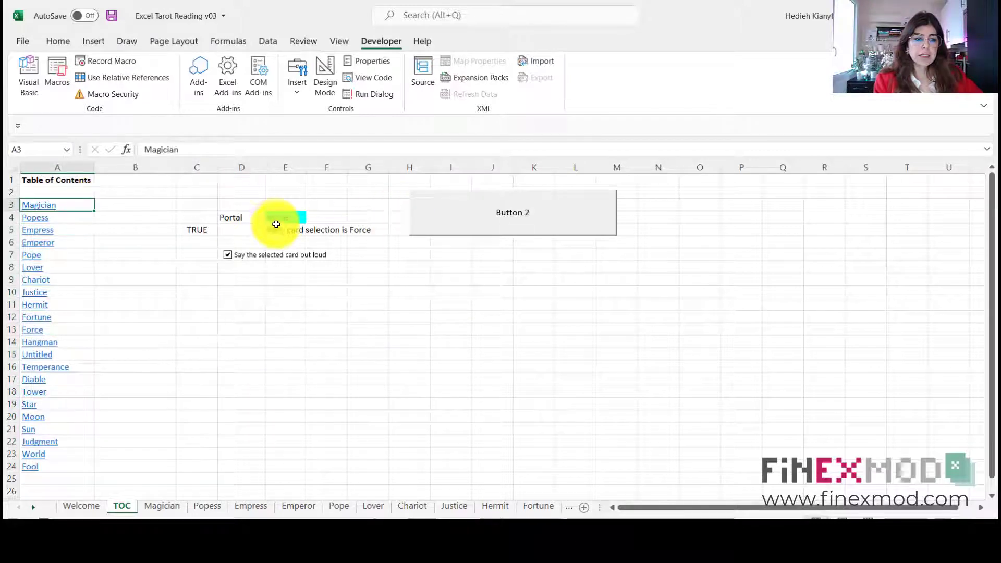
pyautogui.click(273, 217)
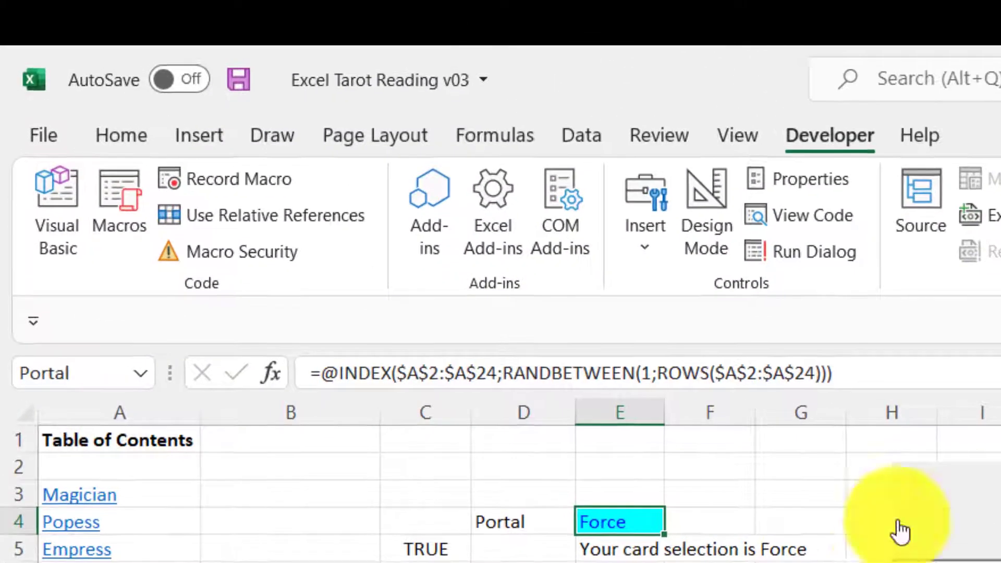
# Step: Change E4's range from $A$2:$A$24 to $A$3:$A$24, which draws Moon, then check E5
pyautogui.click(896, 373)
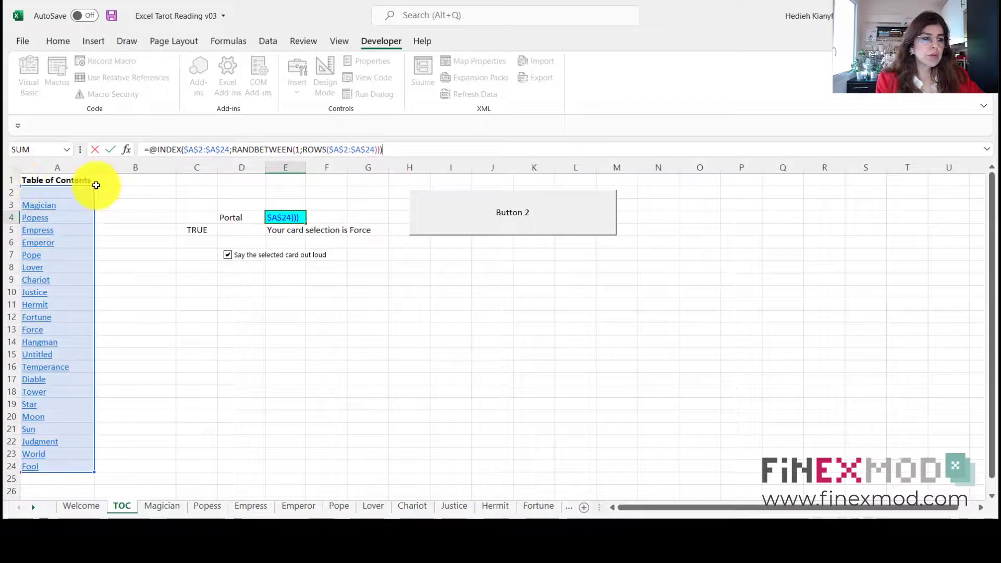
pyautogui.moveTo(96, 185); pyautogui.dragTo(89, 197)
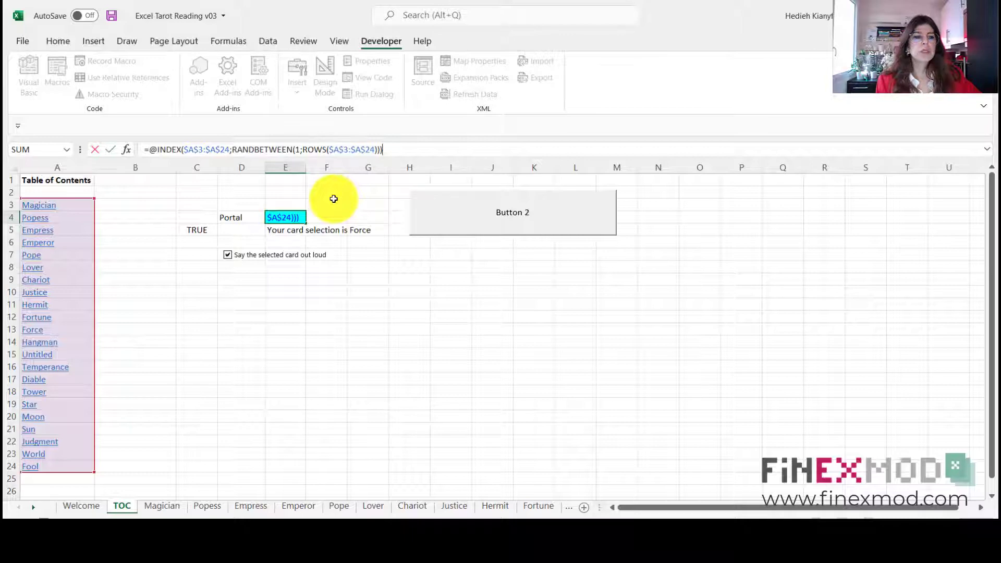
pyautogui.hotkey('ctrl', 'Return')
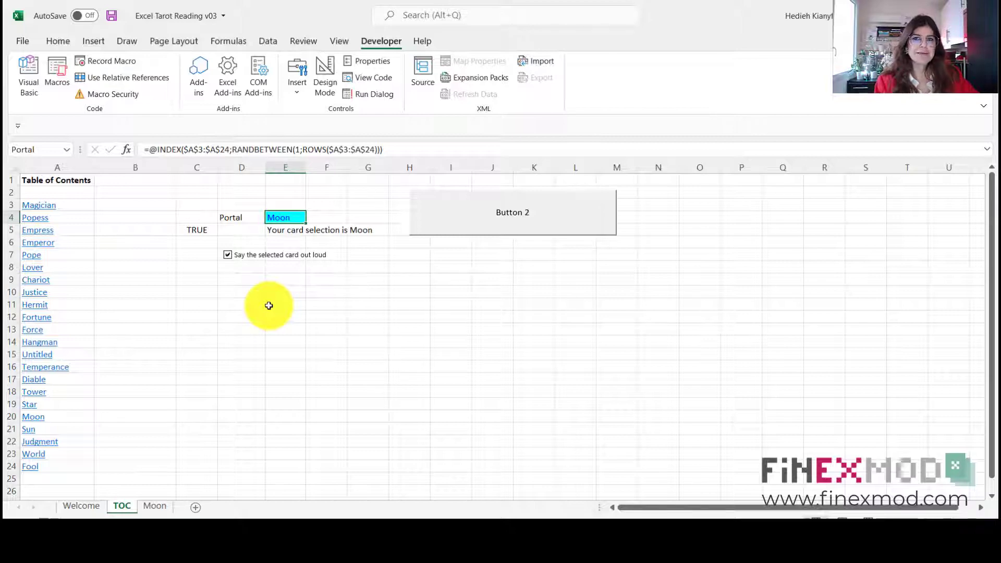
pyautogui.click(284, 230)
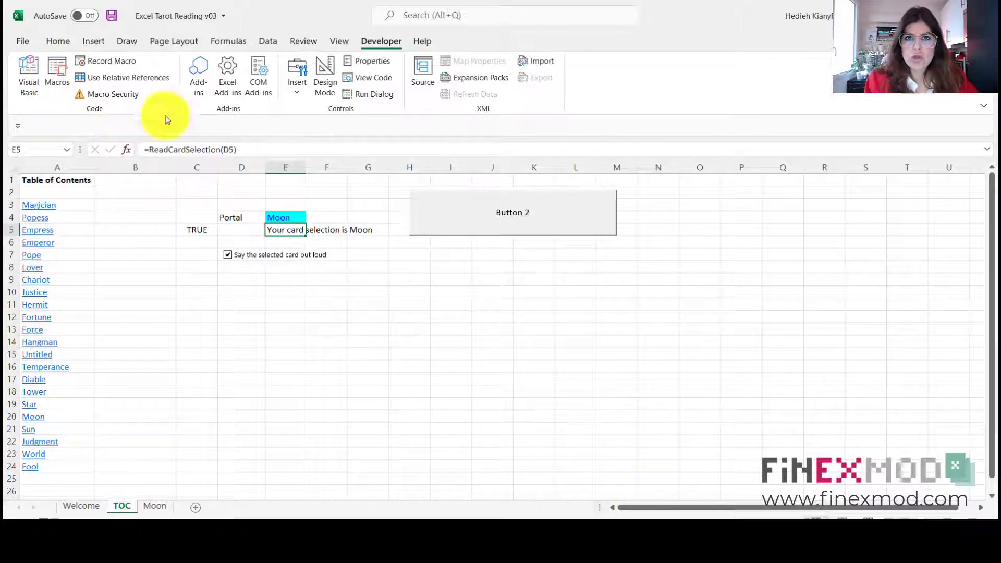
# Step: View the ReadCardSelection function in the UDF_ReadSelectedCard module of the VBA editor
pyautogui.click(33, 79)
pyautogui.click(63, 304)
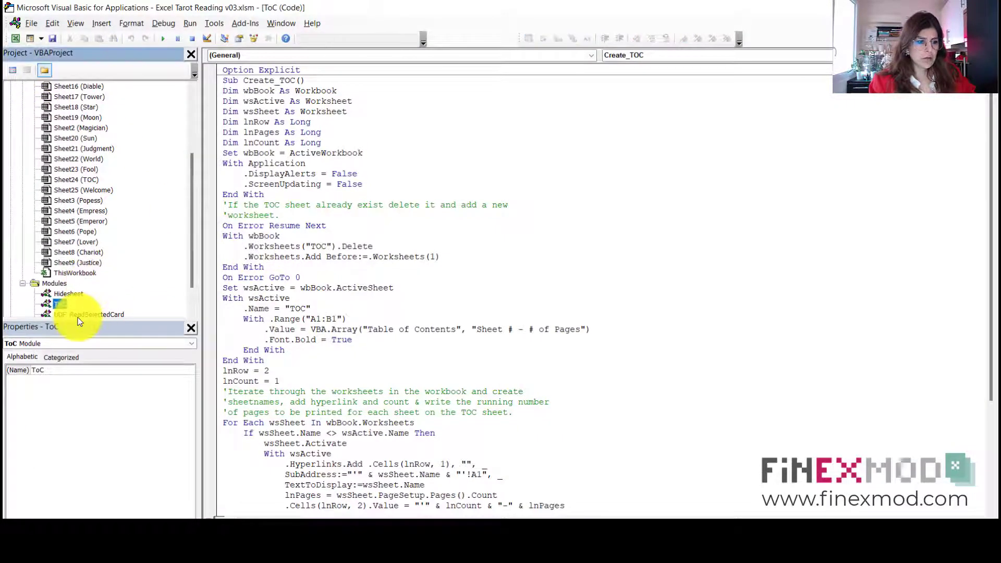
pyautogui.doubleClick(76, 315)
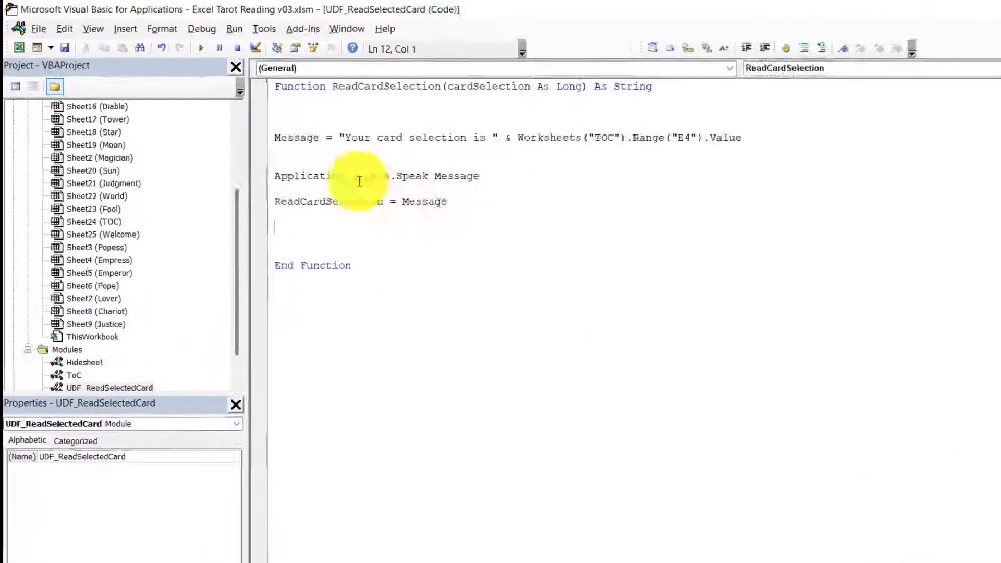
pyautogui.click(277, 138)
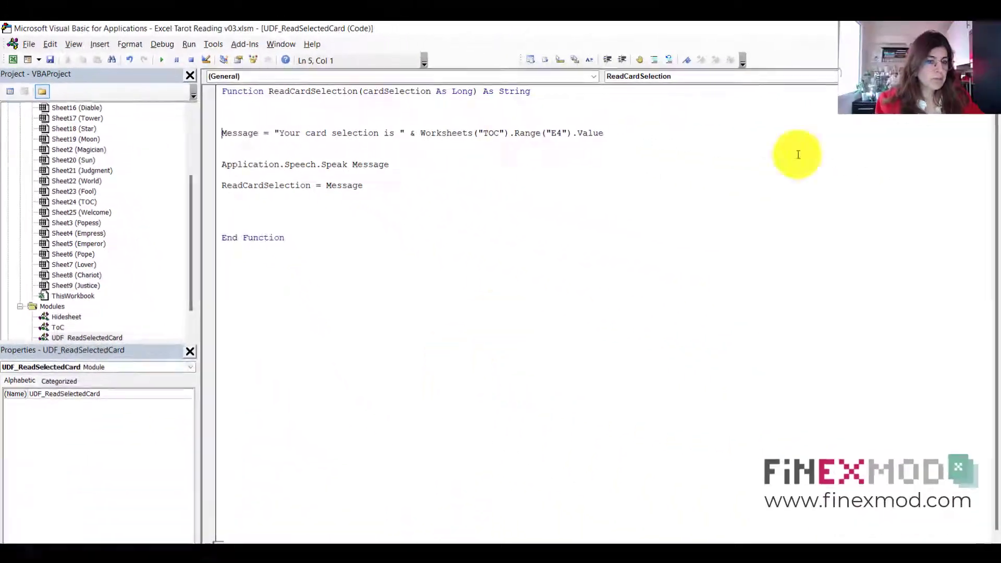
pyautogui.hotkey('alt', 'F11')
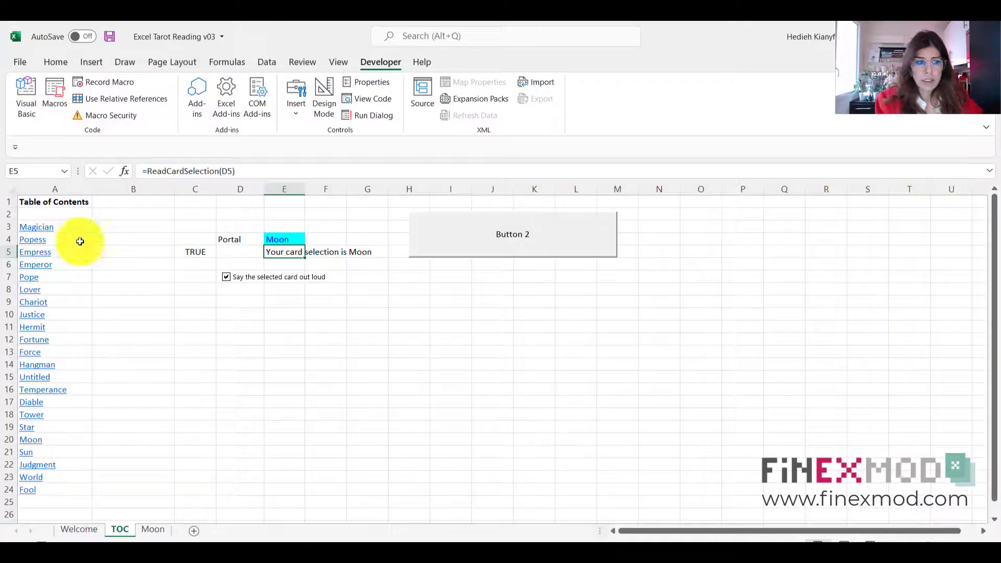
pyautogui.click(30, 104)
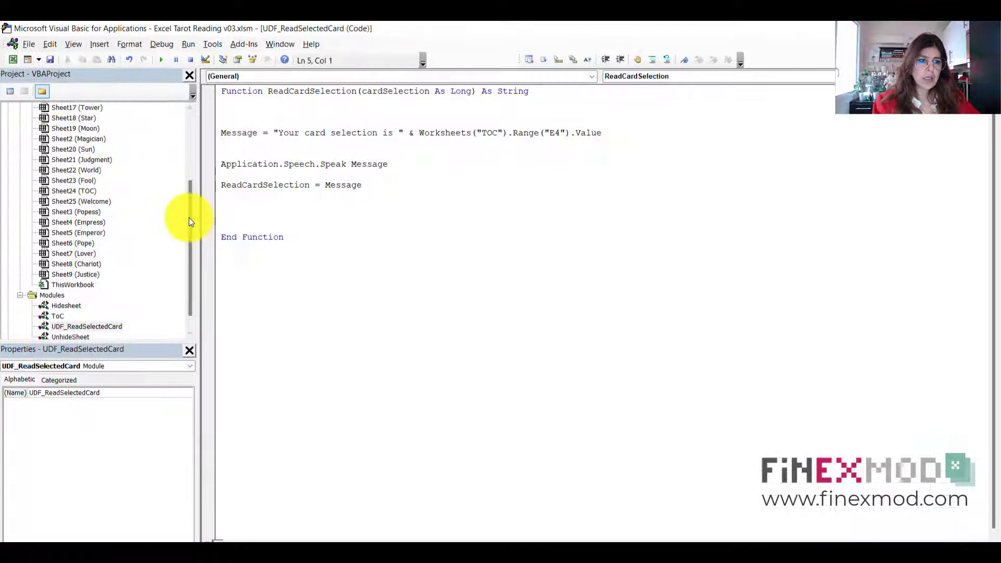
pyautogui.hotkey('alt', 'F11')
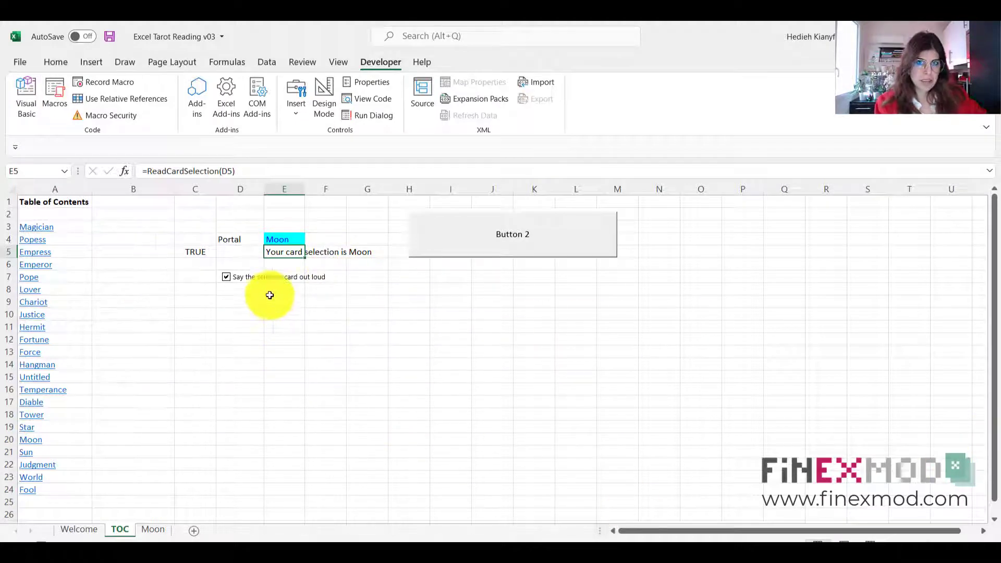
pyautogui.click(25, 104)
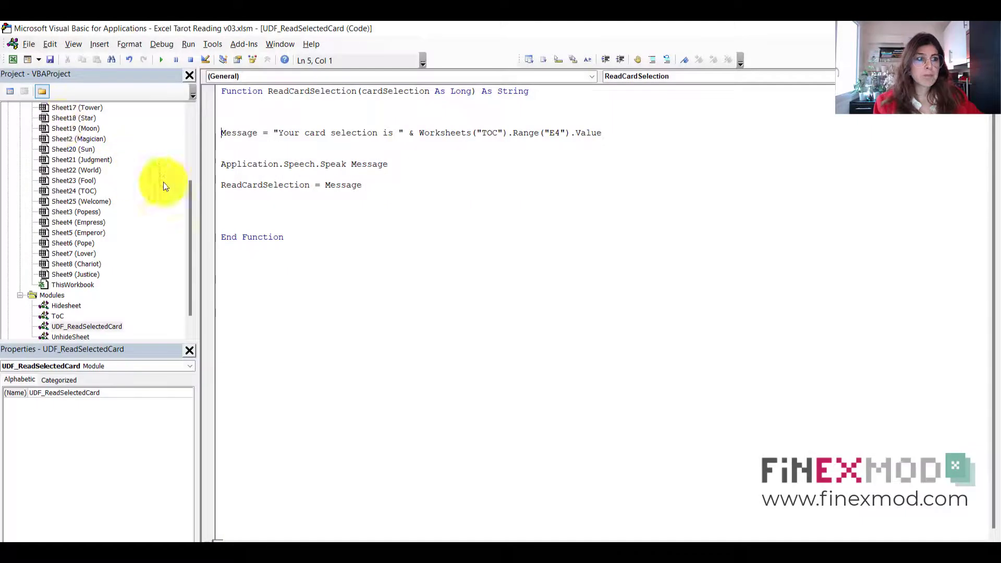
pyautogui.click(190, 221)
pyautogui.scroll(2, 151, 224)
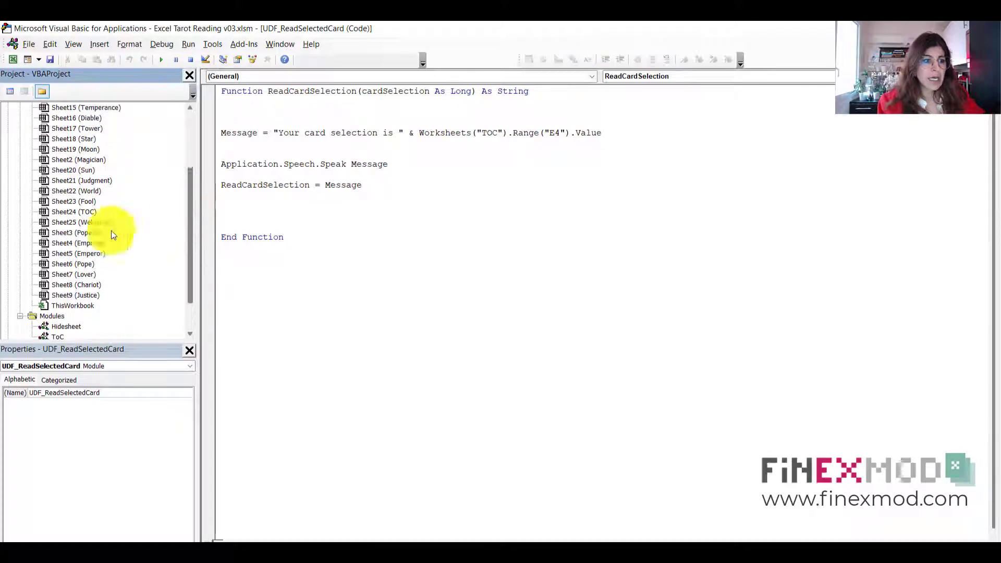
pyautogui.click(74, 217)
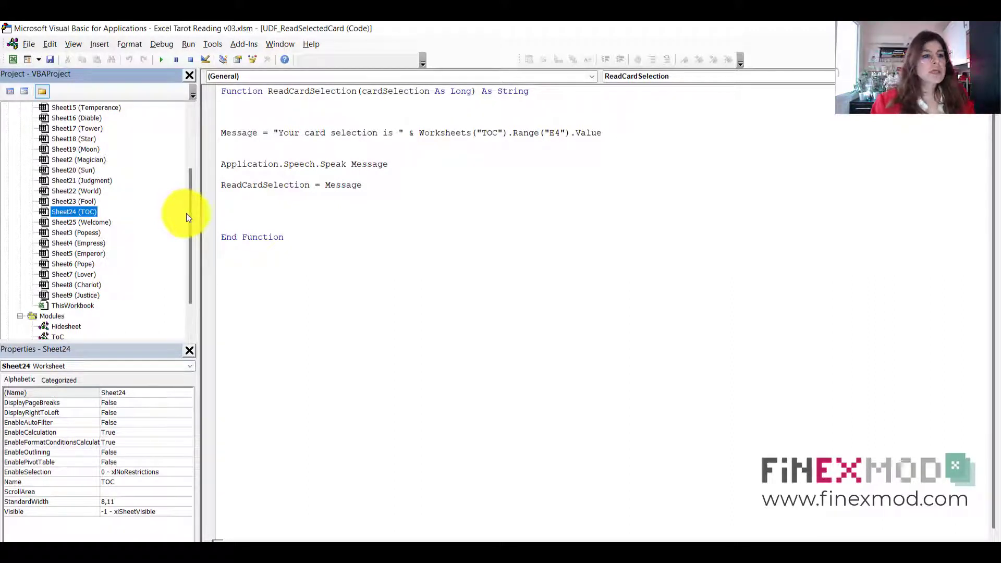
pyautogui.moveTo(189, 209); pyautogui.dragTo(185, 133)
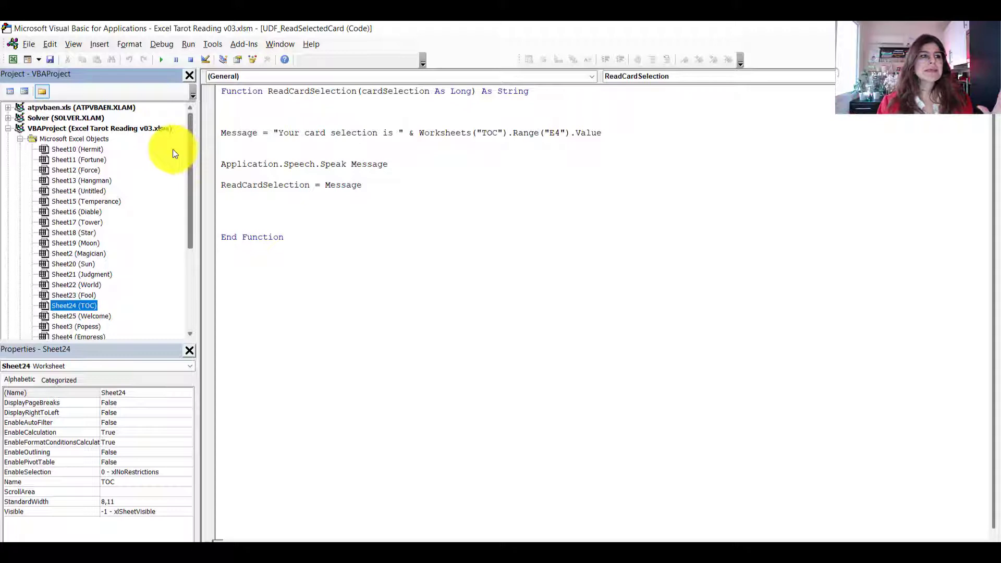
pyautogui.click(13, 59)
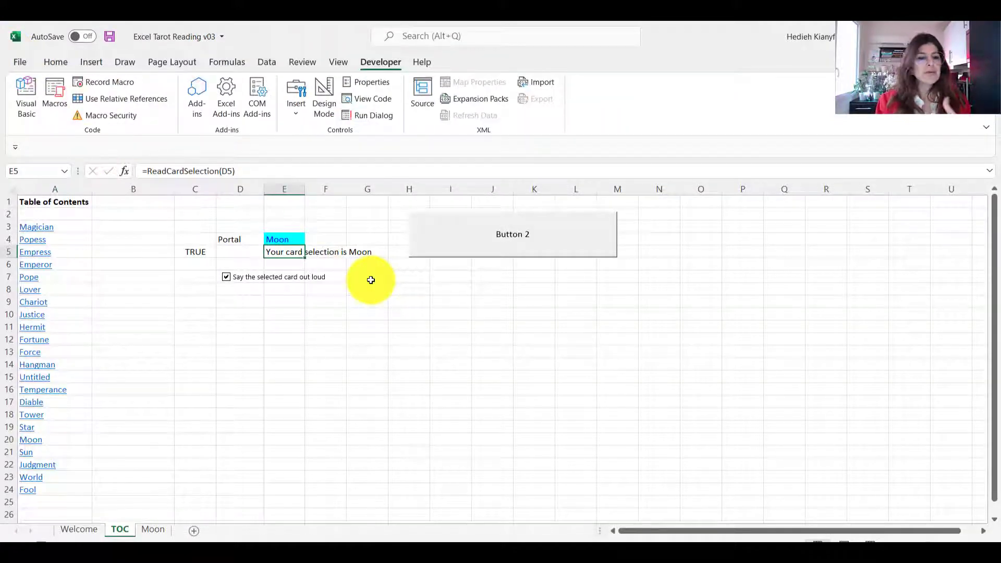
pyautogui.click(20, 101)
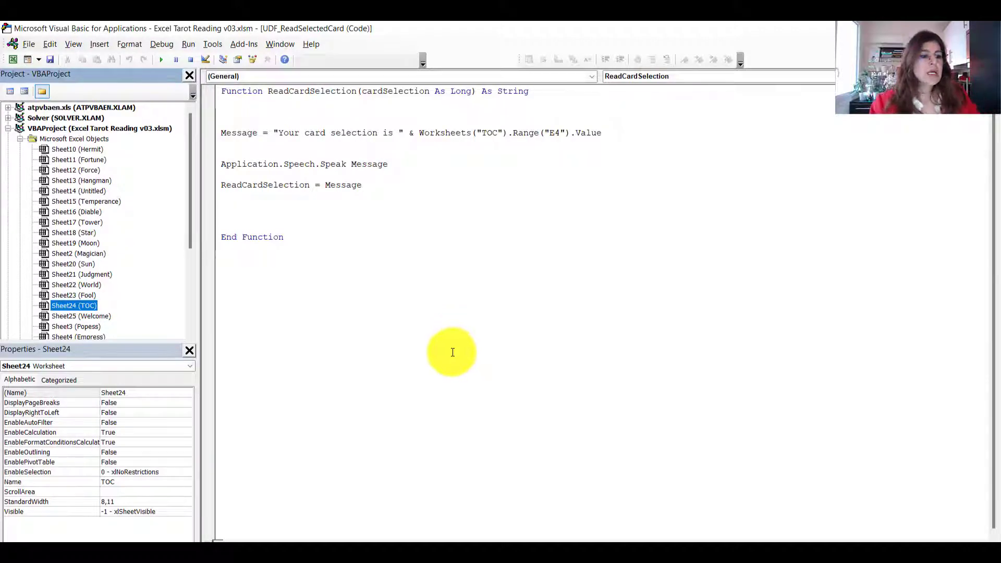
# Step: Review the TOC sheet's code that hides every sheet except TOC, Welcome and the chosen card
pyautogui.doubleClick(77, 308)
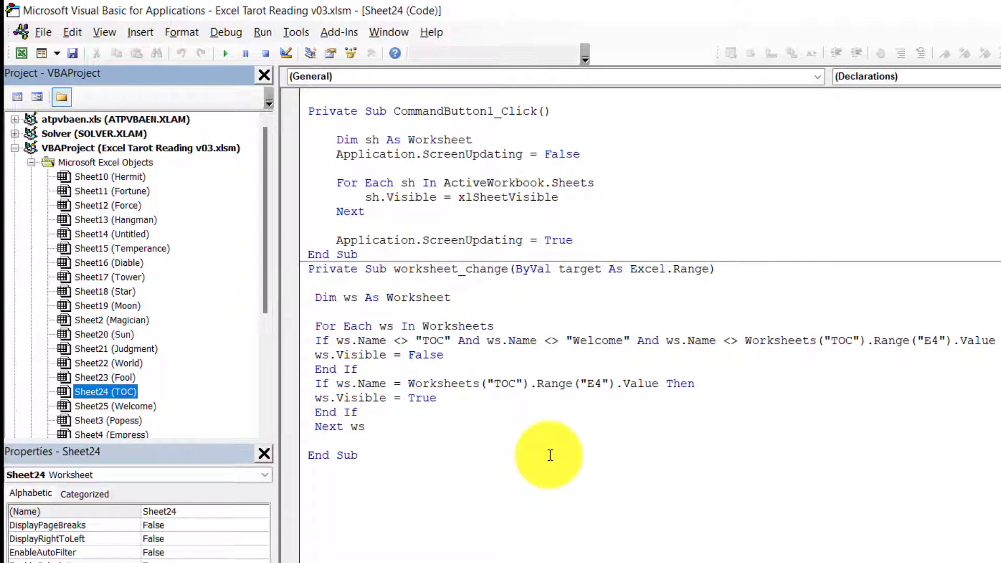
pyautogui.moveTo(265, 309); pyautogui.dragTo(259, 388)
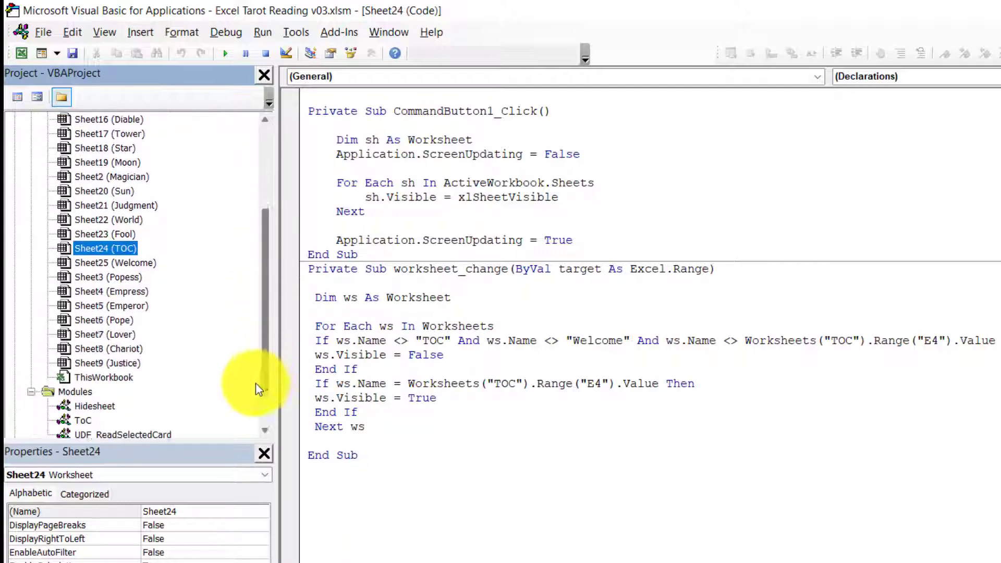
pyautogui.scroll(-1, 251, 398)
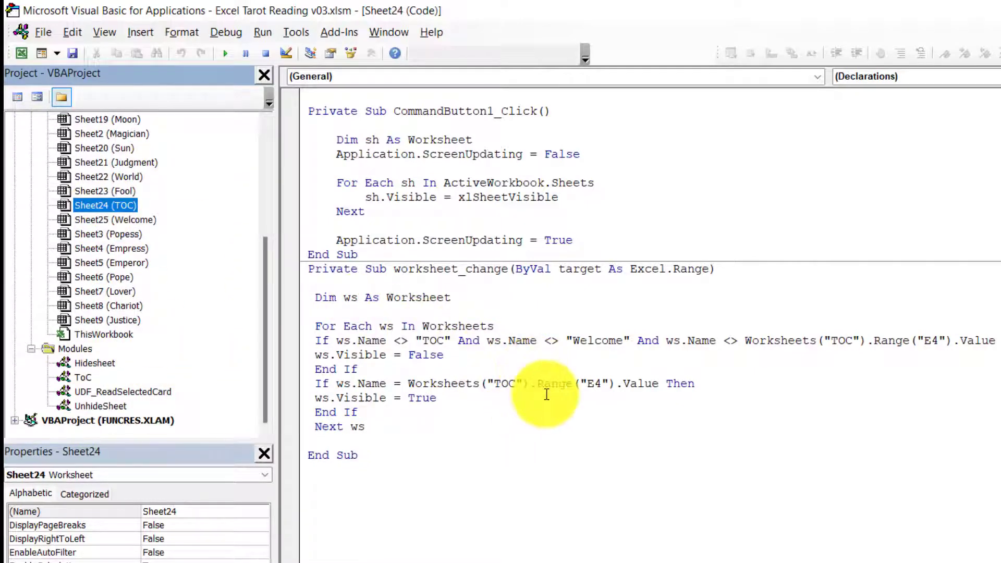
pyautogui.scroll(2, 546, 395)
pyautogui.click(643, 354)
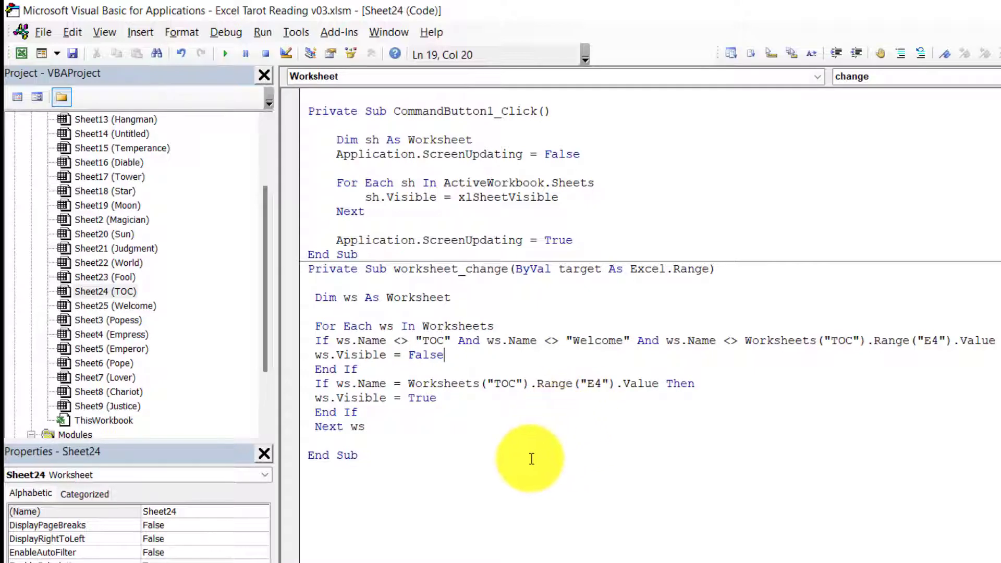
# Step: Compare E4's INDEX/RANDBETWEEN formula with the code, ending back on the TOC sheet
pyautogui.hotkey('alt', 'F11')
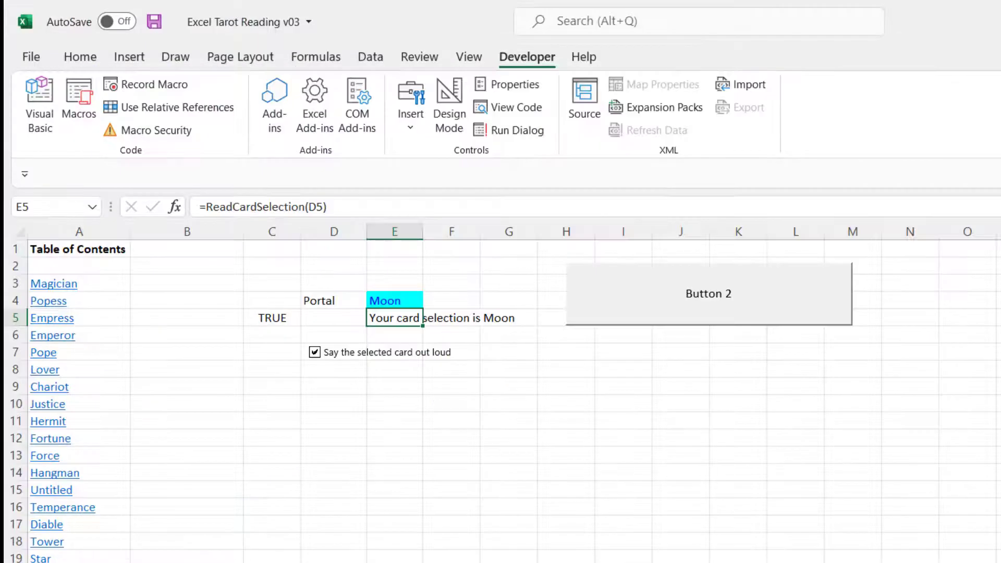
pyautogui.click(401, 301)
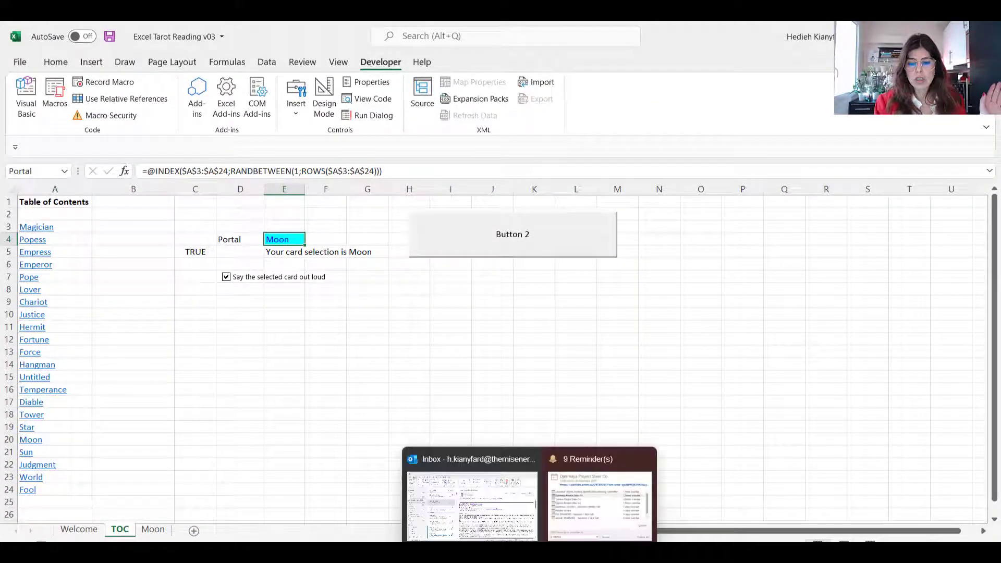
pyautogui.moveTo(672, 552)
pyautogui.click(731, 502)
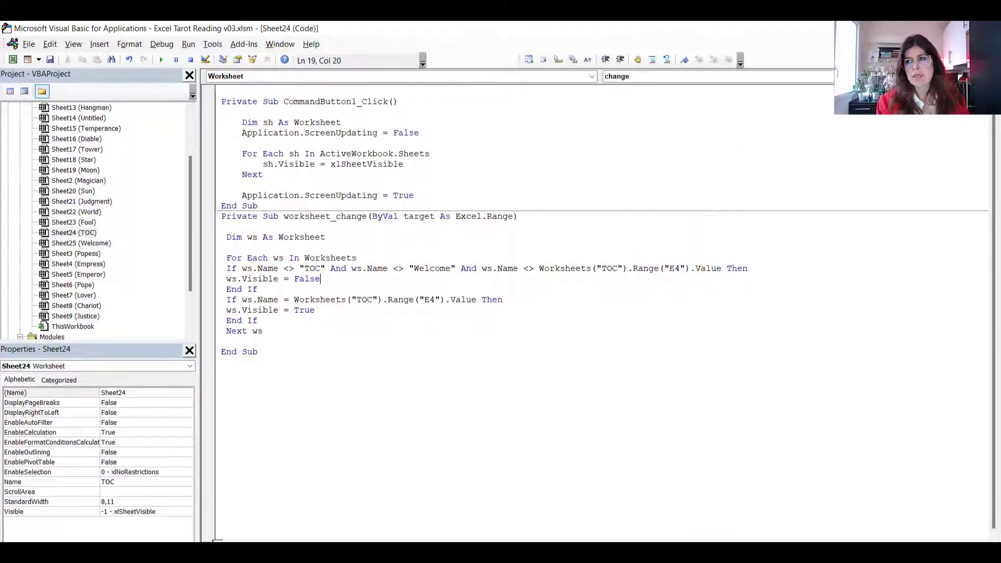
pyautogui.hotkey('alt', 'F11')
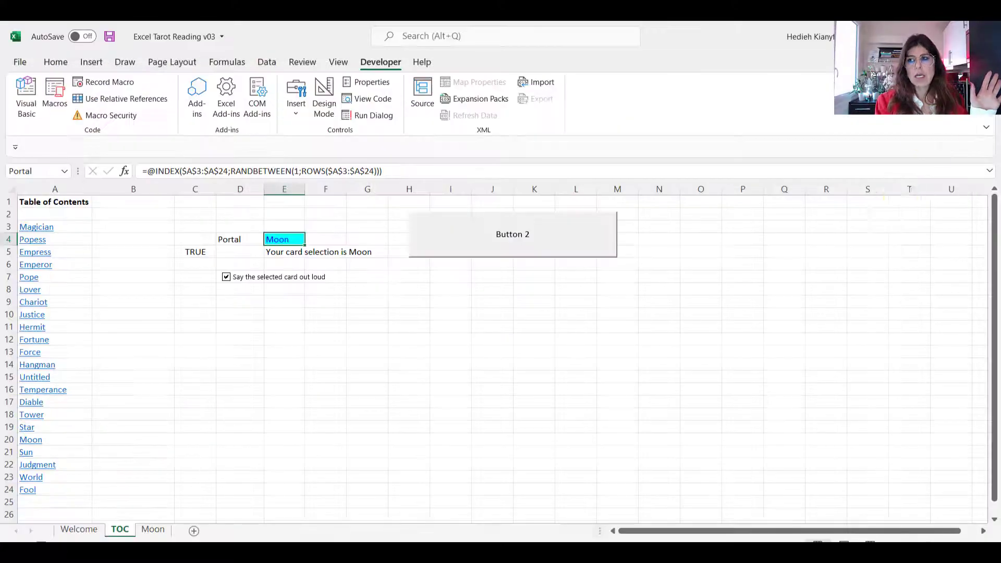
# Step: Run Button 2 on TOC, then pick a card on Welcome, drawing Justice
pyautogui.click(506, 249)
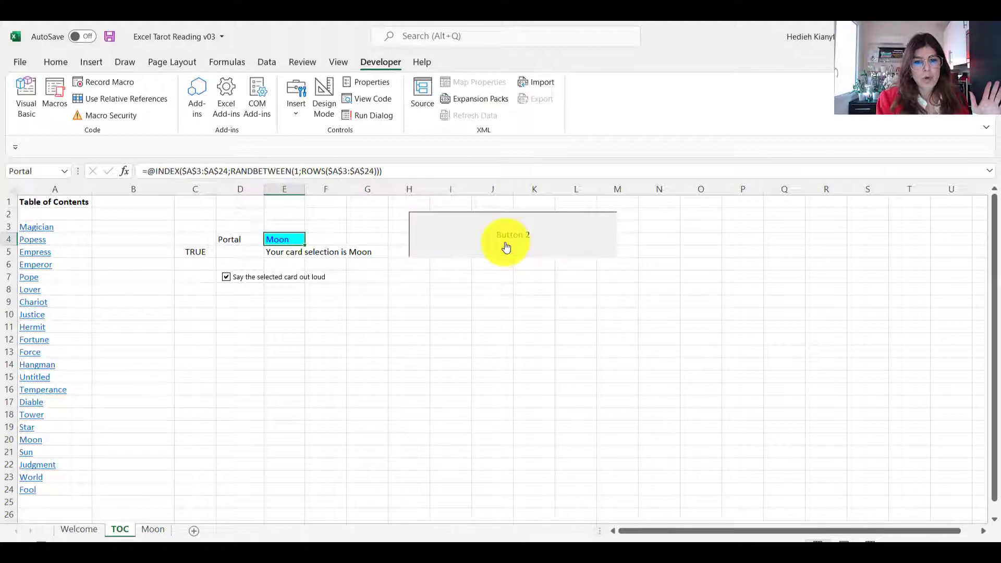
pyautogui.click(79, 529)
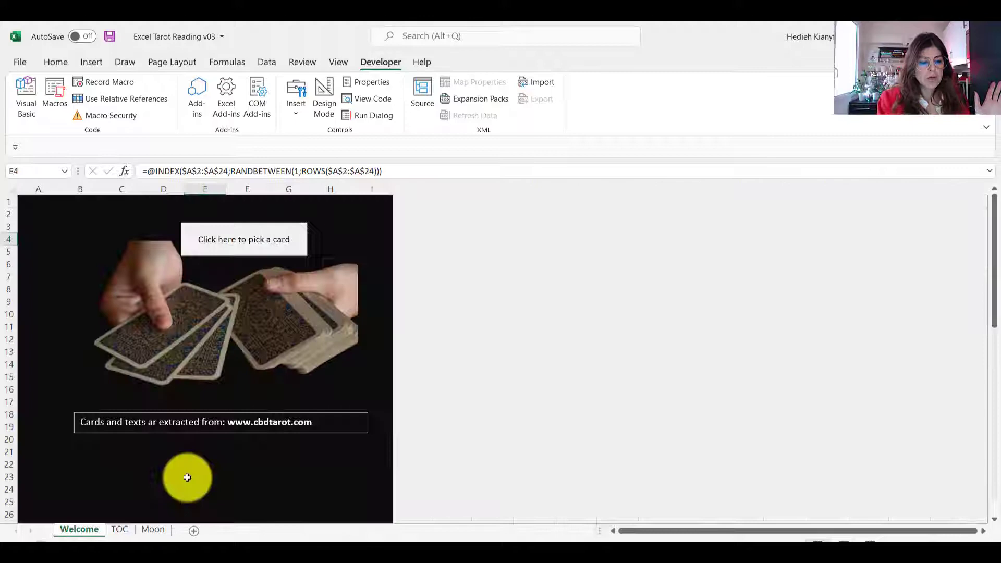
pyautogui.click(266, 249)
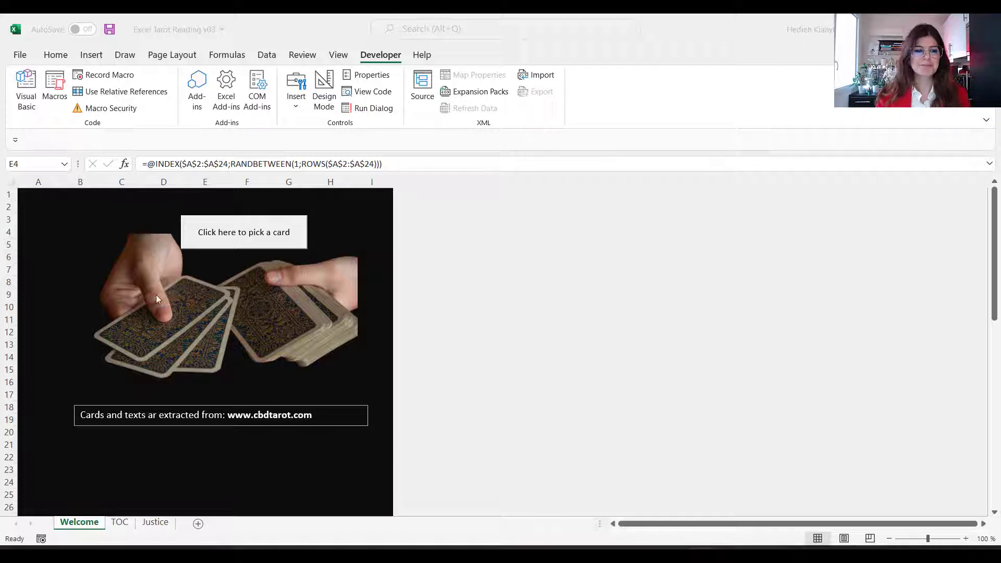
# Step: Draw another random card with the Welcome sheet's pick-a-card button
pyautogui.click(224, 244)
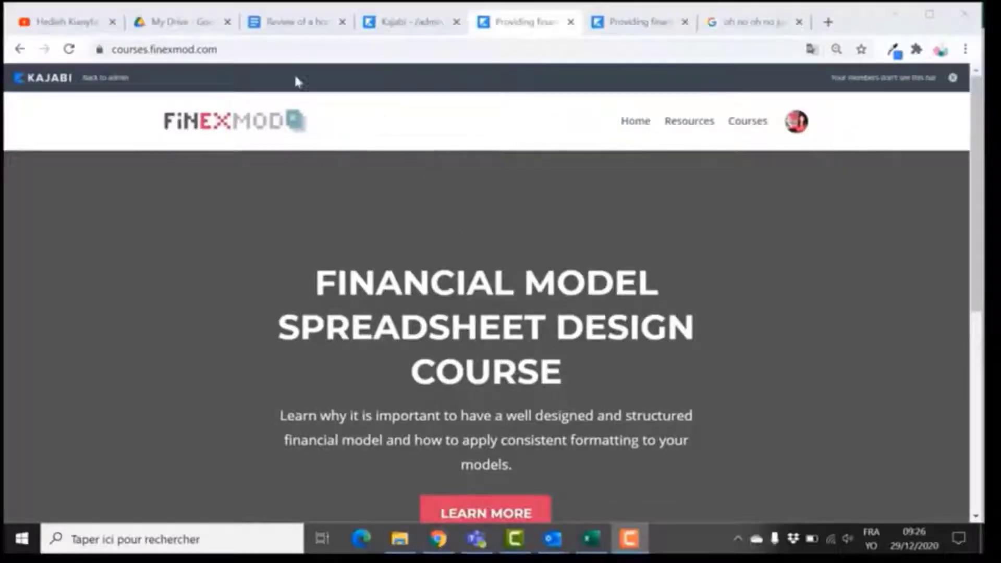
# Step: Scroll the courses.finexmod.com spreadsheet design course page down to its author section
pyautogui.click(477, 299)
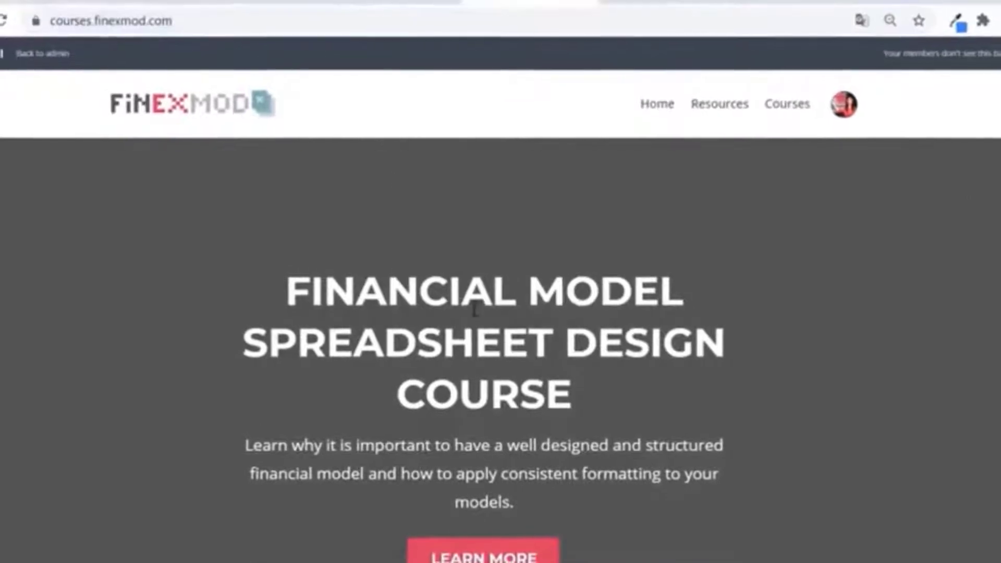
pyautogui.scroll(-3, 500, 313)
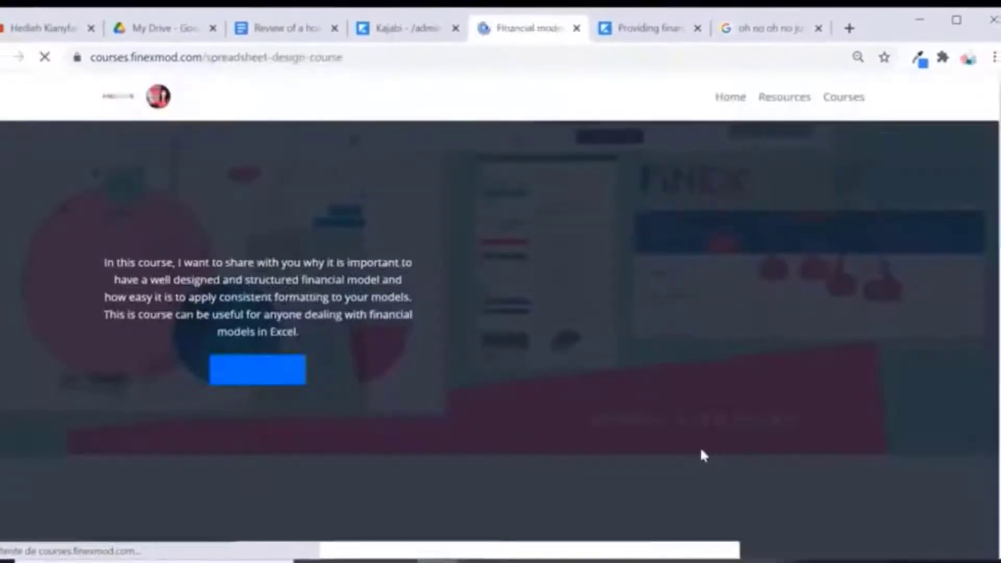
pyautogui.scroll(-1, 646, 313)
pyautogui.scroll(-10, 647, 319)
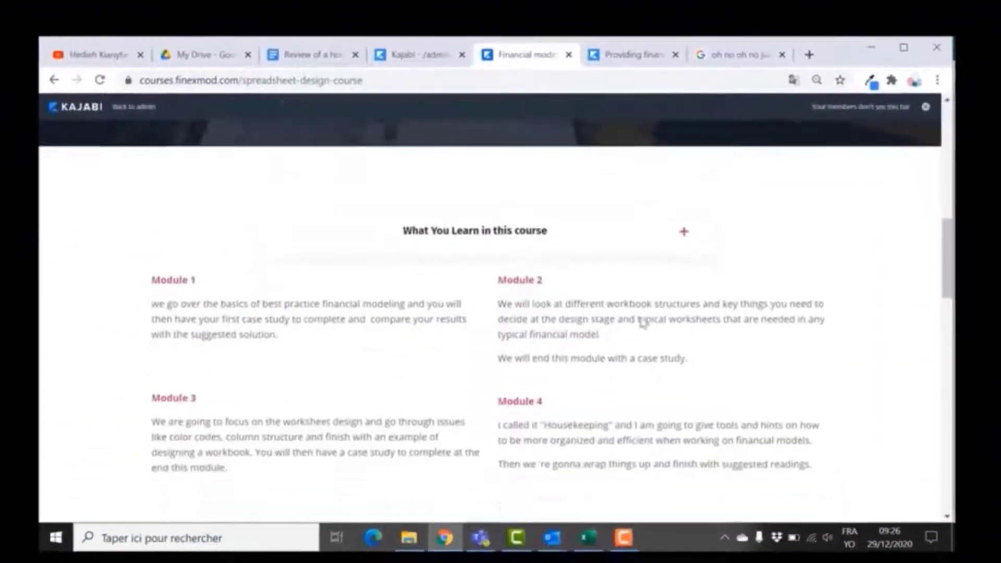
pyautogui.scroll(-10, 642, 322)
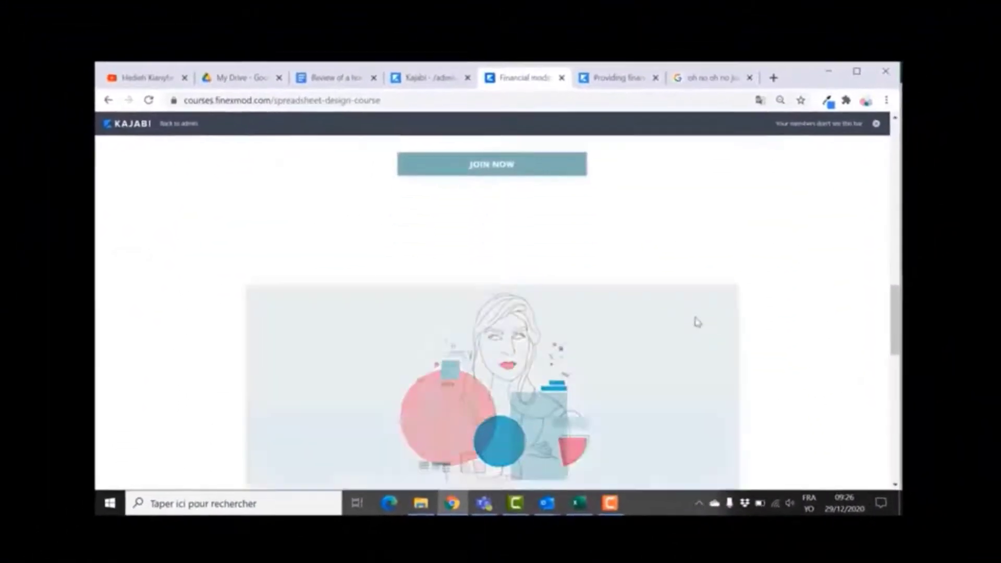
pyautogui.scroll(-10, 720, 324)
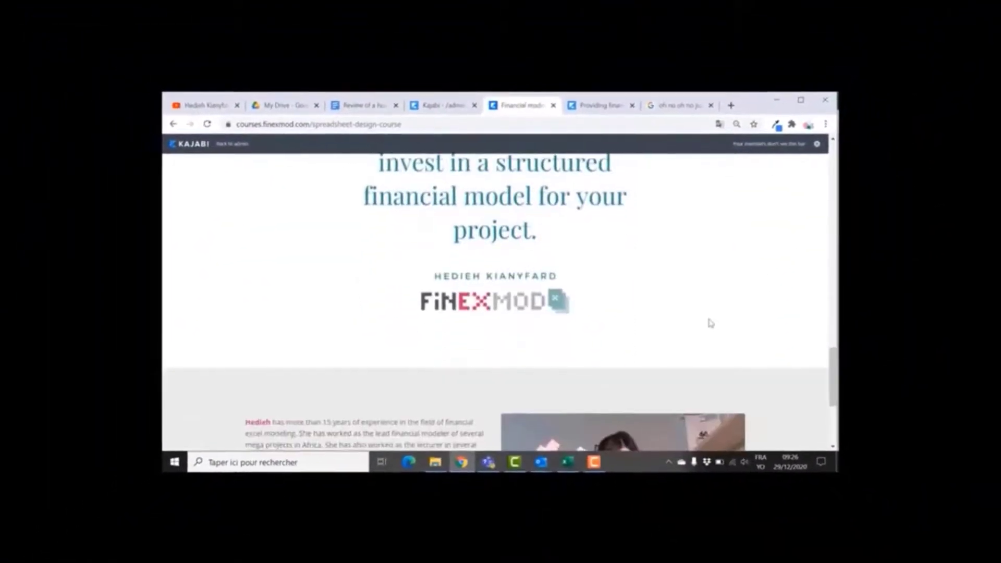